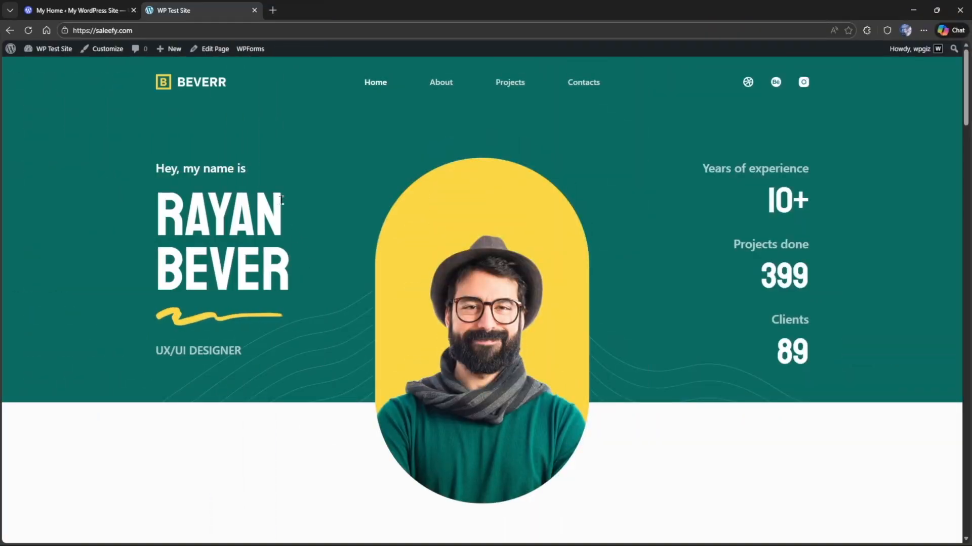
# Check the storage add-on options offered for the Business hosting plan.
pyautogui.moveTo(966, 87)
pyautogui.mouseDown()
pyautogui.moveTo(970, 313)
pyautogui.moveTo(966, 88)
pyautogui.mouseUp()
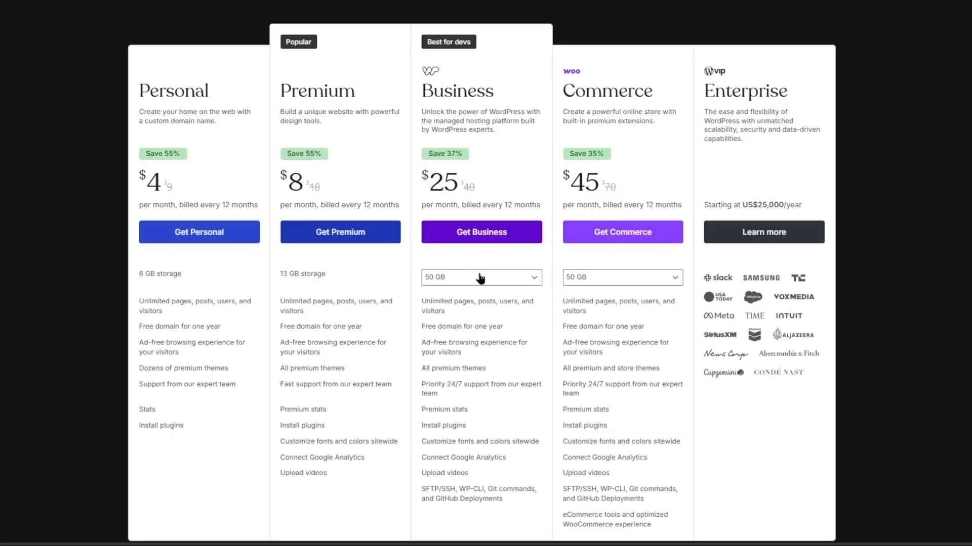
pyautogui.click(493, 280)
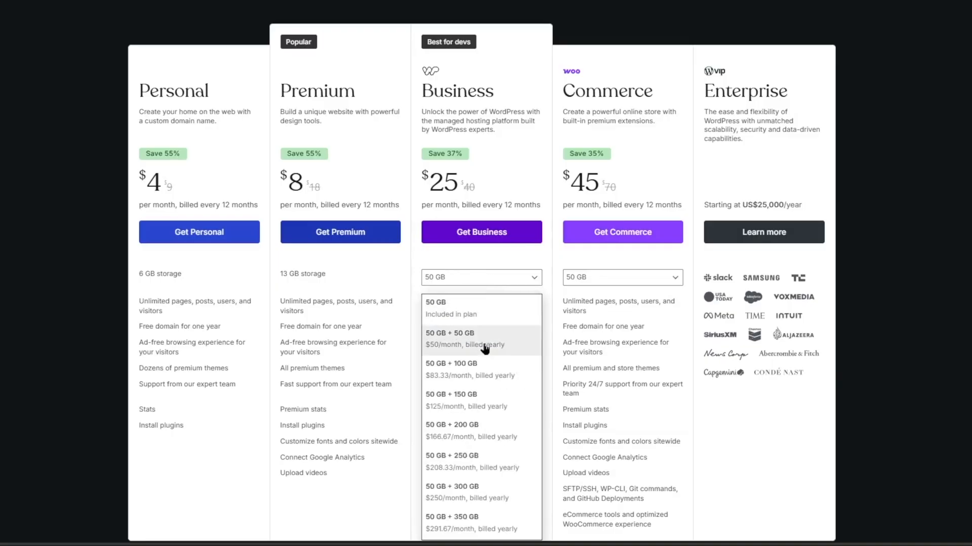
pyautogui.click(548, 371)
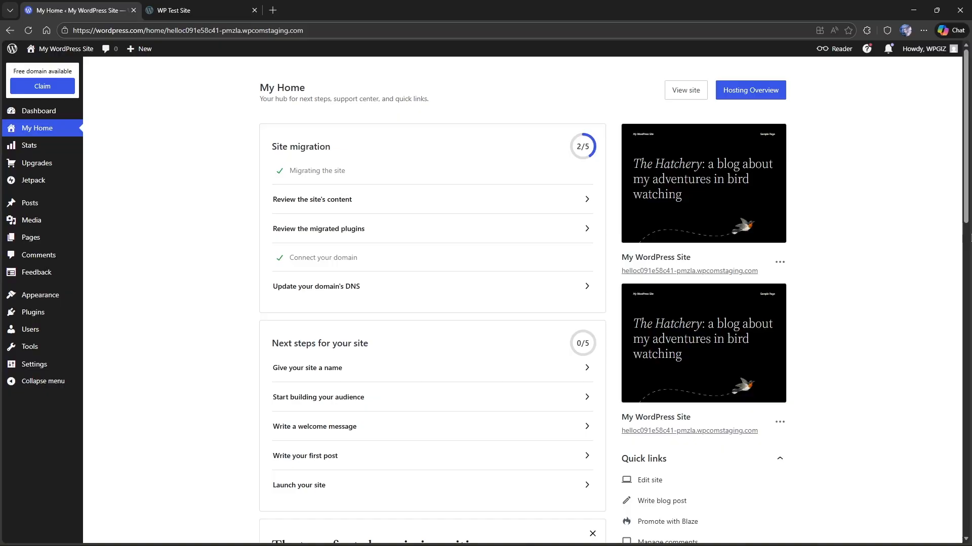
# View the new site's front page from its header down to the footer.
pyautogui.click(686, 90)
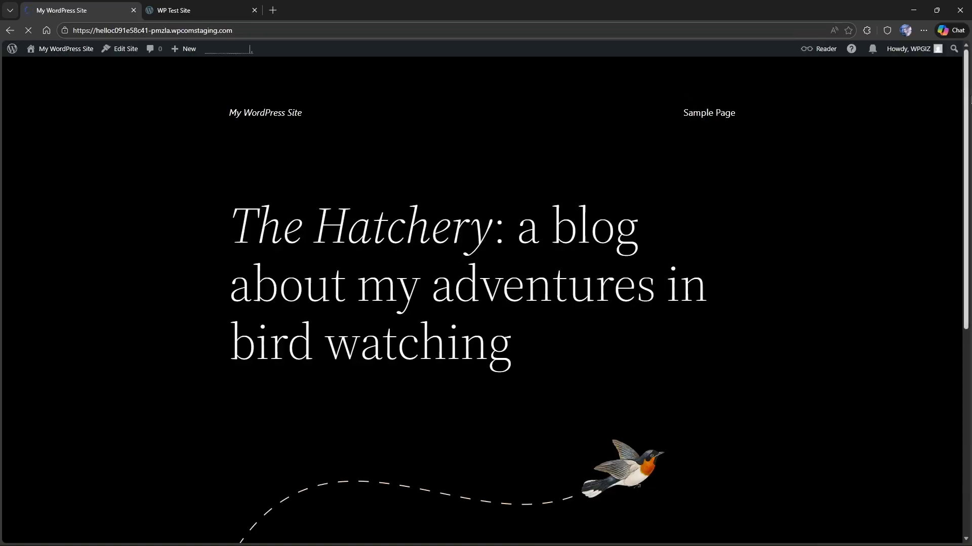
pyautogui.scroll(-1, 967, 126)
pyautogui.moveTo(970, 127); pyautogui.dragTo(970, 329)
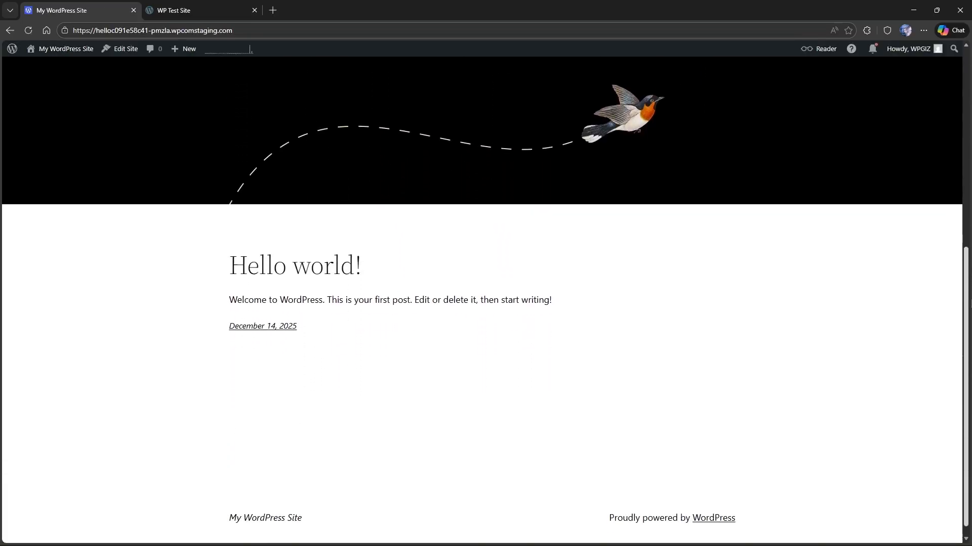
pyautogui.scroll(7, 565, 117)
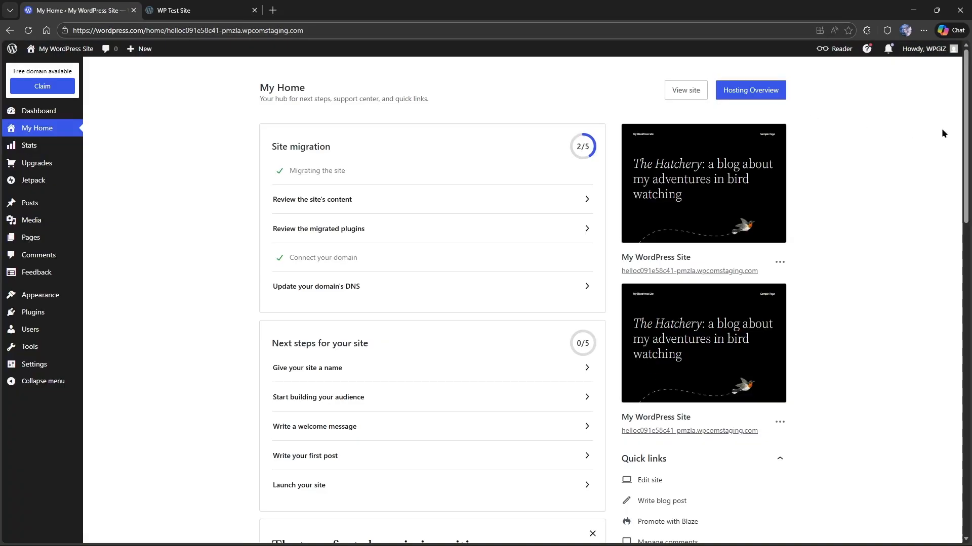
pyautogui.moveTo(966, 123)
pyautogui.mouseDown()
pyautogui.moveTo(967, 231)
pyautogui.moveTo(967, 127)
pyautogui.mouseUp()
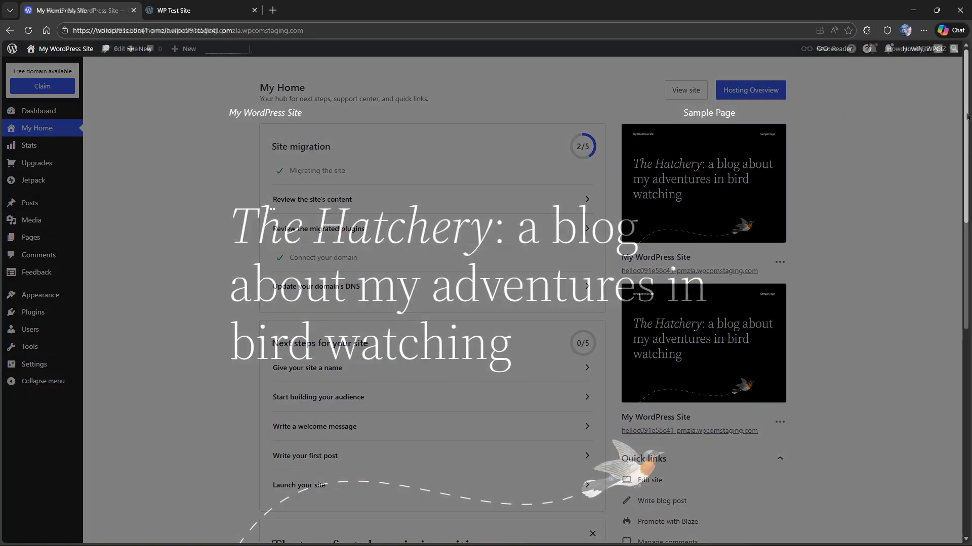
pyautogui.scroll(-7, 272, 205)
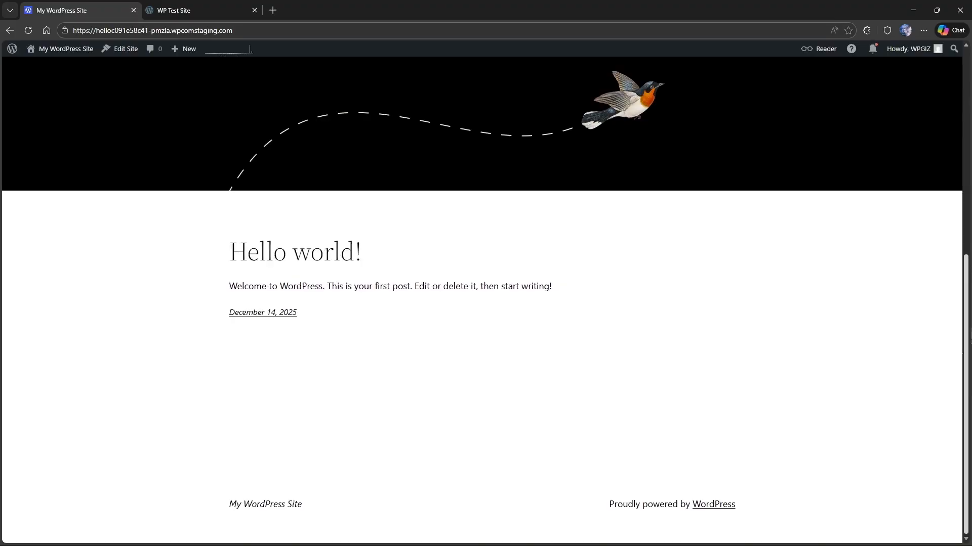
pyautogui.scroll(7, 714, 108)
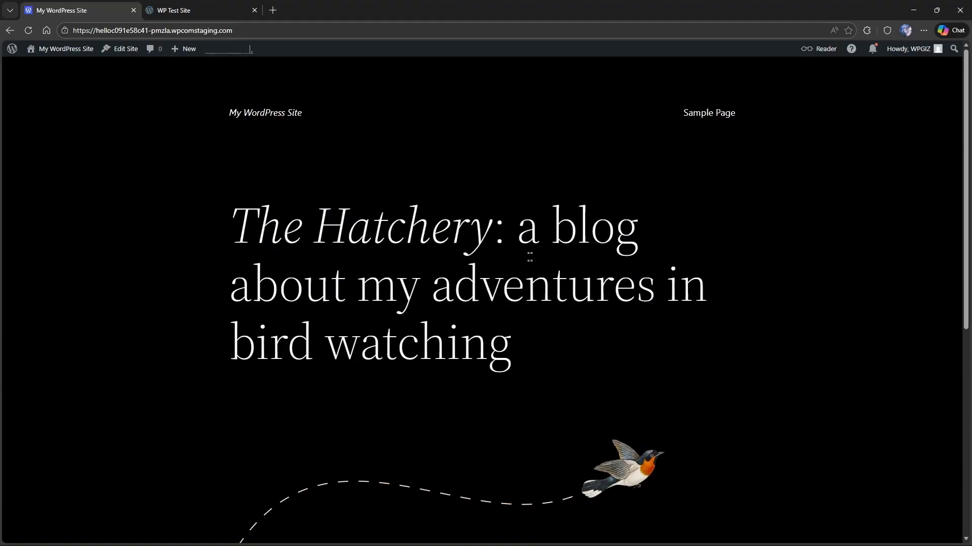
# Go to the new site's dashboard and run the WordPress.com importer from its import tools.
pyautogui.moveTo(64, 52)
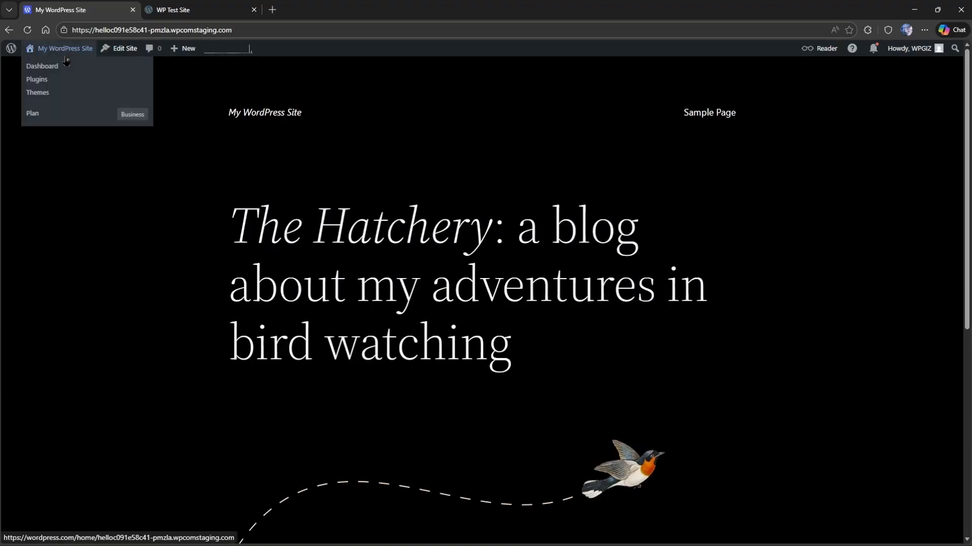
pyautogui.click(63, 69)
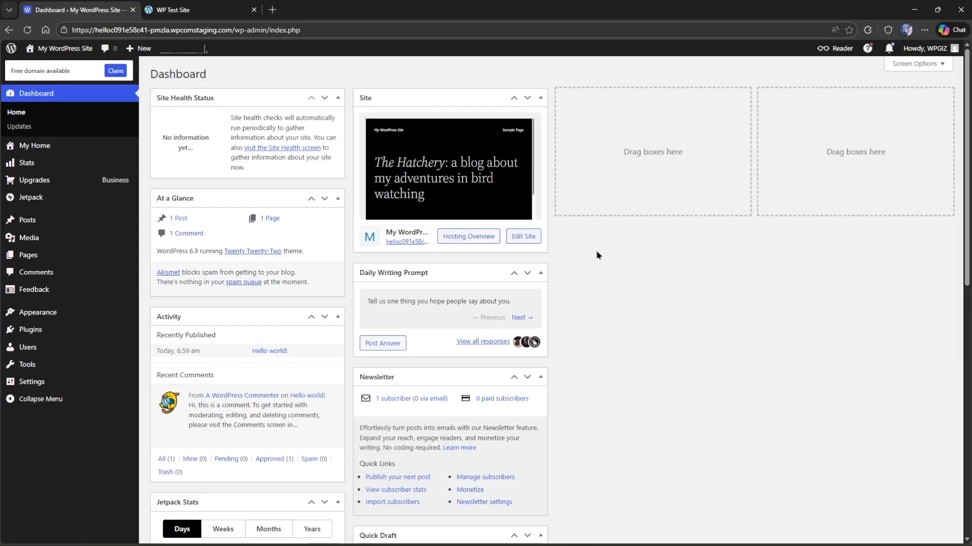
pyautogui.moveTo(40, 367)
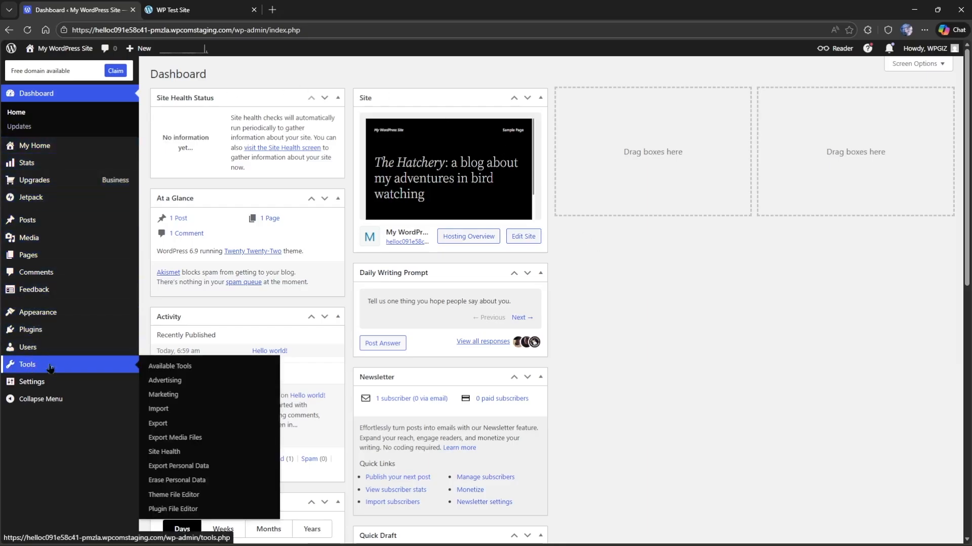
pyautogui.click(156, 409)
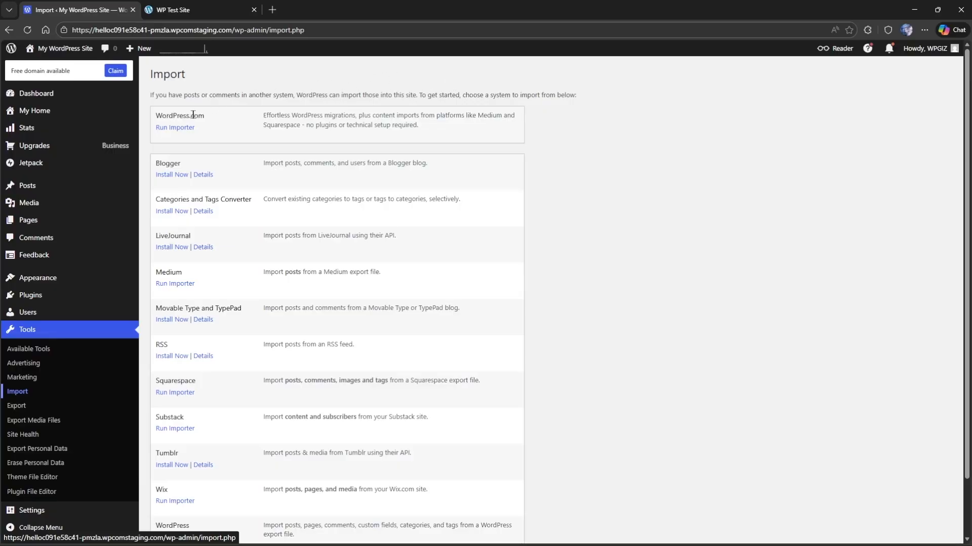
pyautogui.click(164, 131)
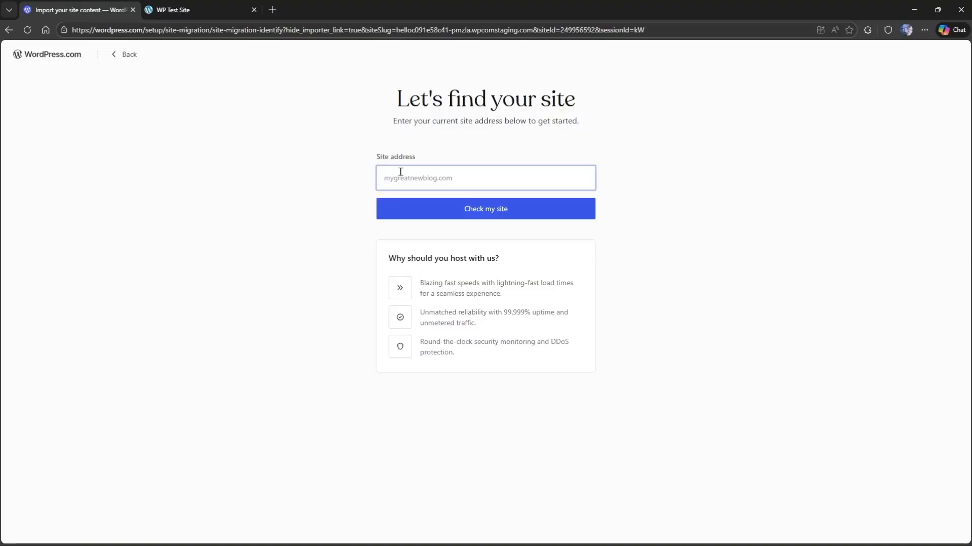
pyautogui.hotkey('ctrl', 'Tab')
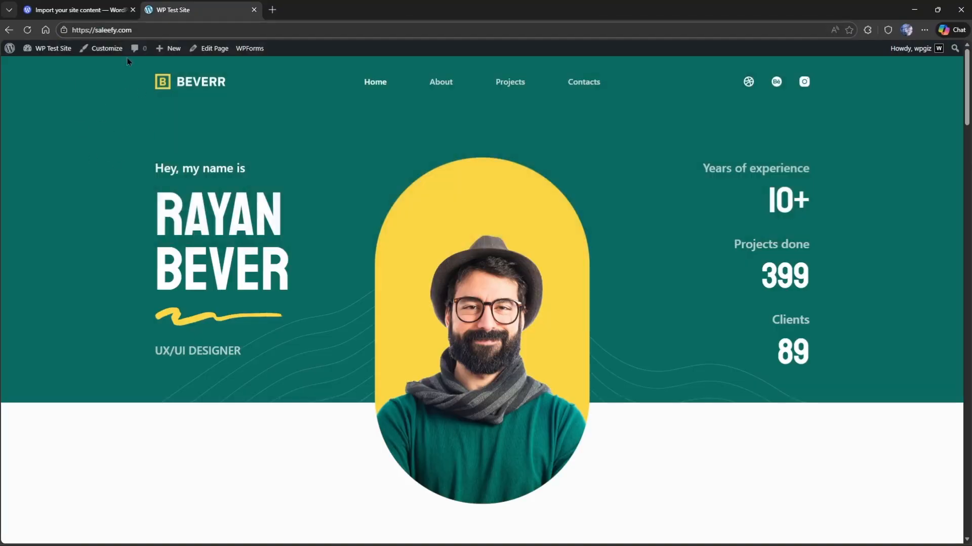
pyautogui.click(75, 31)
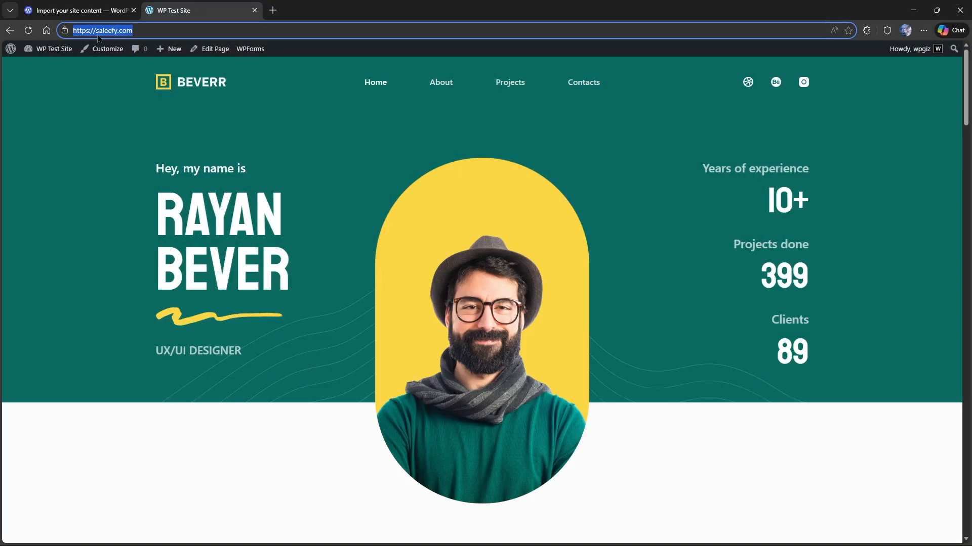
pyautogui.rightClick(98, 36)
pyautogui.click(130, 154)
pyautogui.click(82, 127)
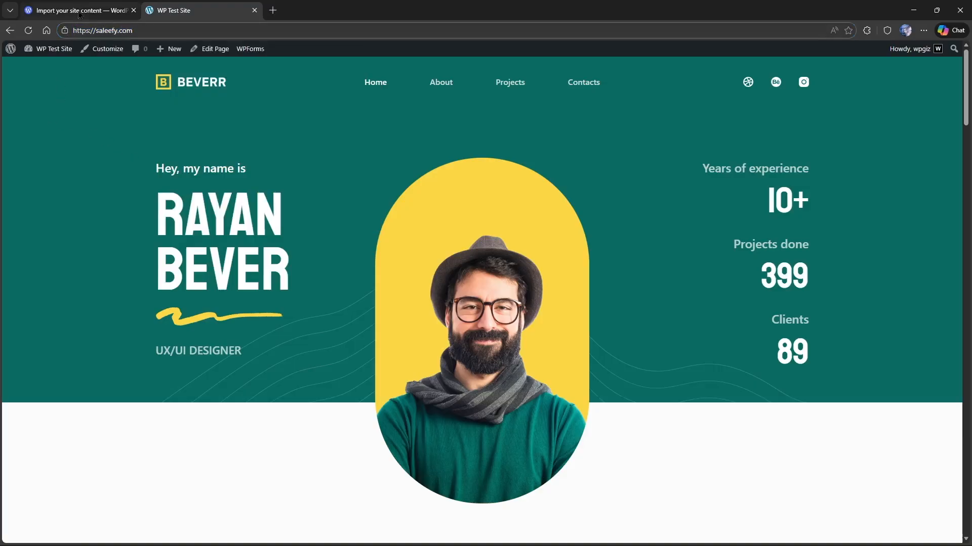
pyautogui.click(86, 5)
pyautogui.click(395, 170)
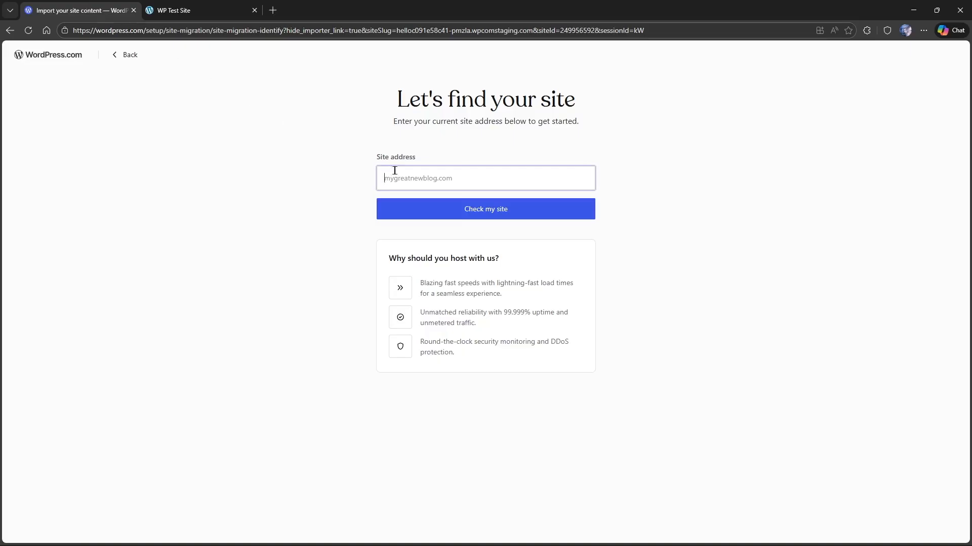
pyautogui.hotkey('ctrl', 'v')
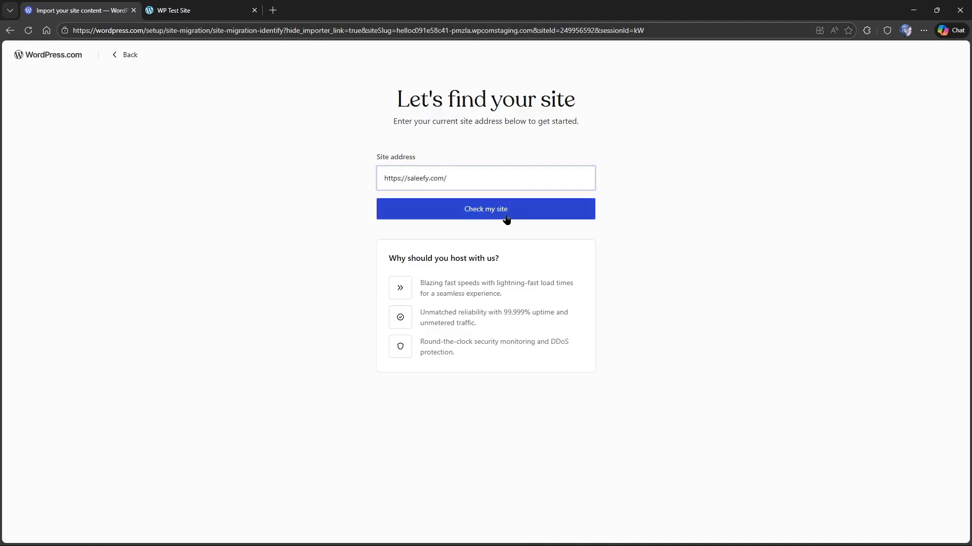
pyautogui.click(489, 216)
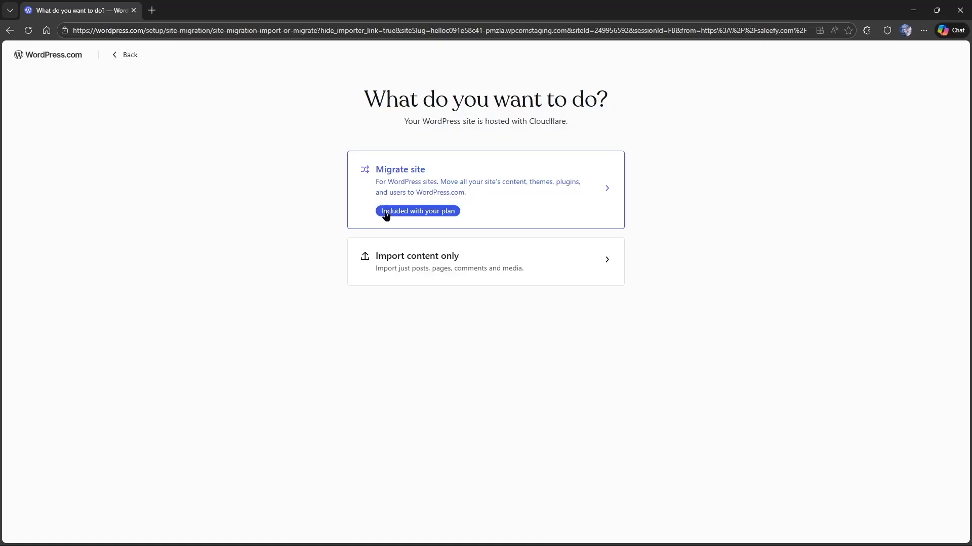
# Choose to migrate the entire site and opt to carry out the migration yourself.
pyautogui.click(440, 194)
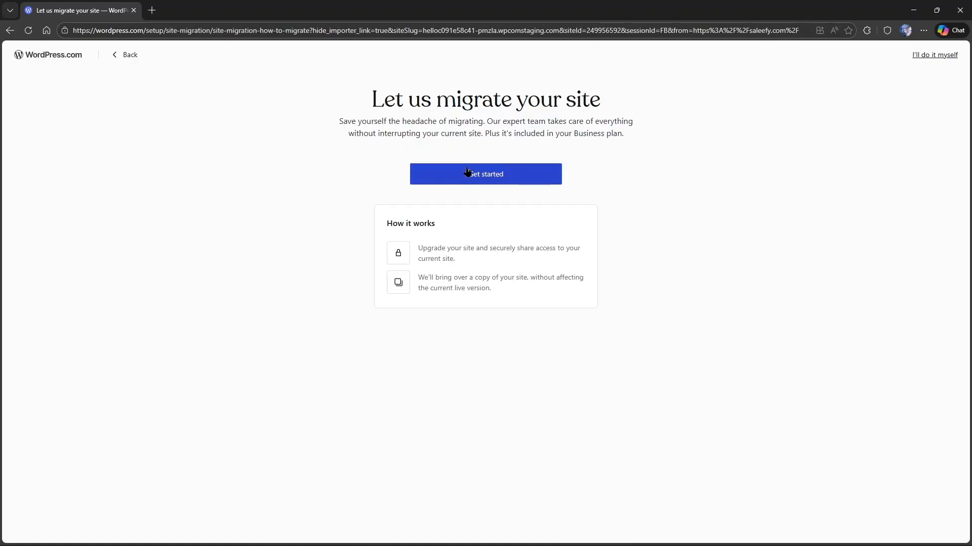
pyautogui.click(919, 57)
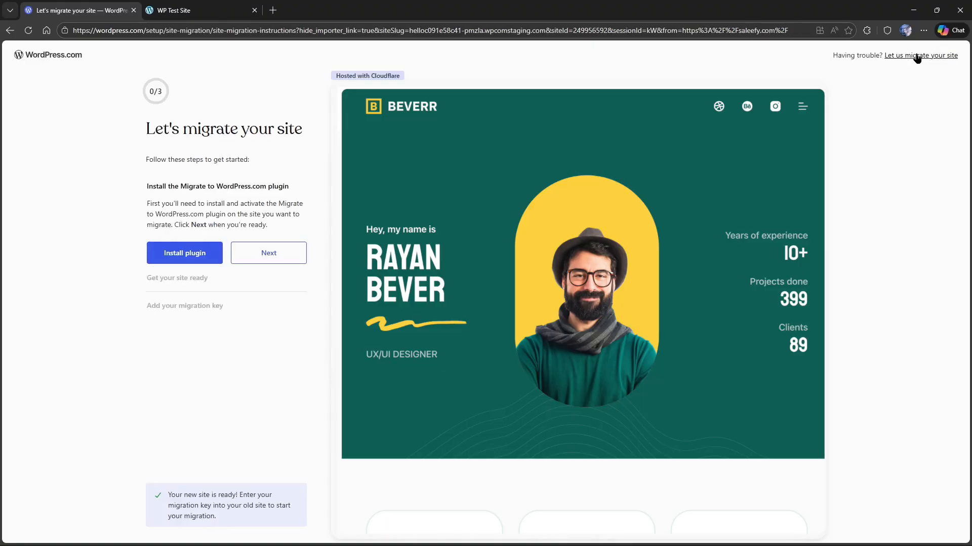
# Install and activate the Migrate to WordPress.com plugin on the source site.
pyautogui.click(186, 259)
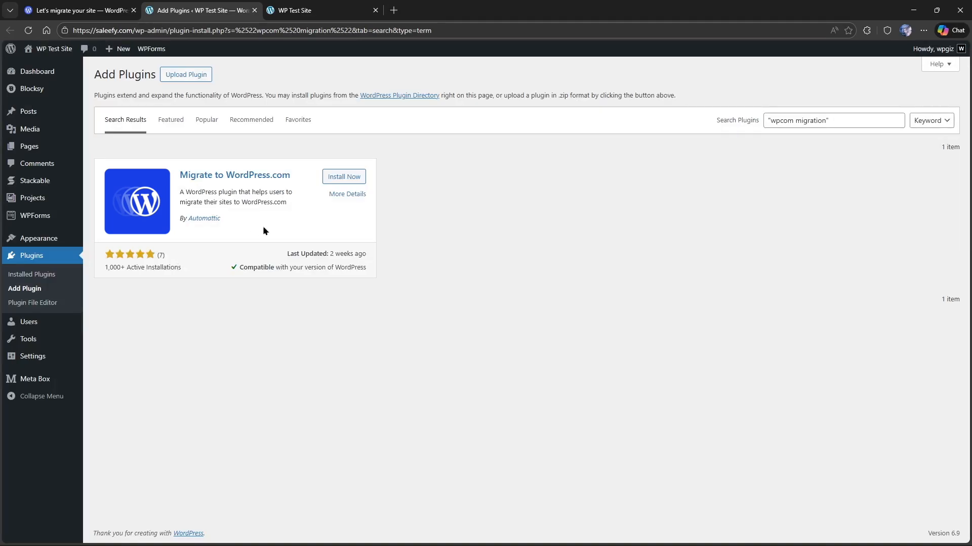
pyautogui.click(333, 182)
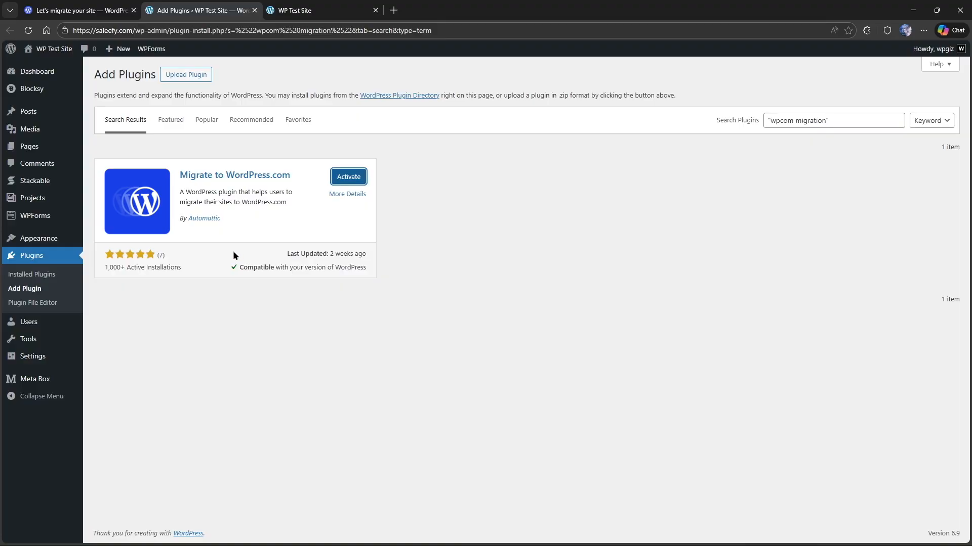
pyautogui.click(348, 177)
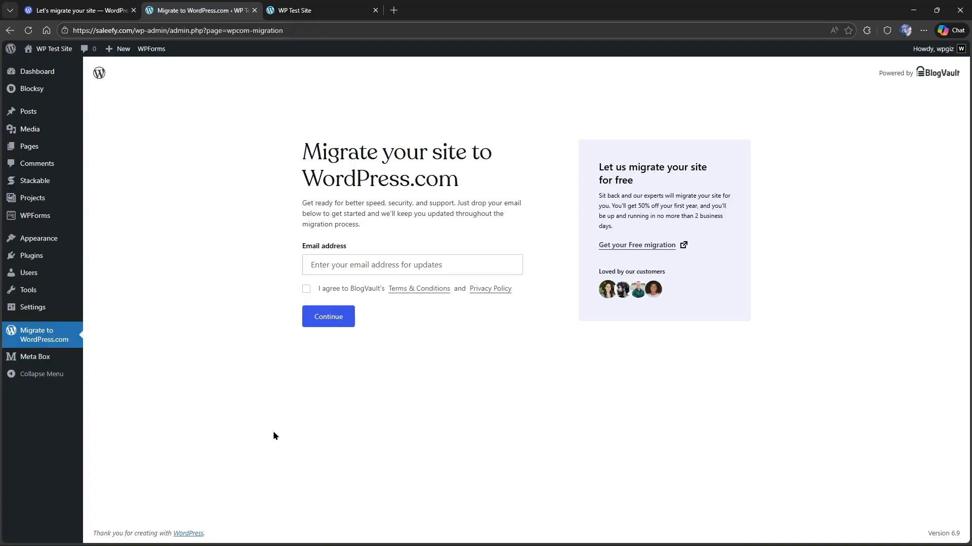
# Advance the migration instructions past the plugin installation and site preparation stages to the migration key stage.
pyautogui.click(81, 10)
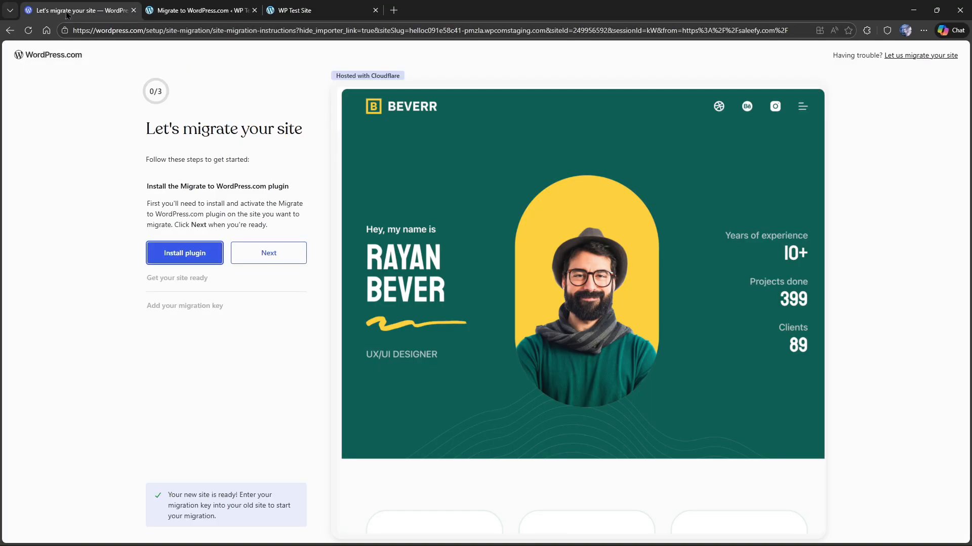
pyautogui.click(268, 260)
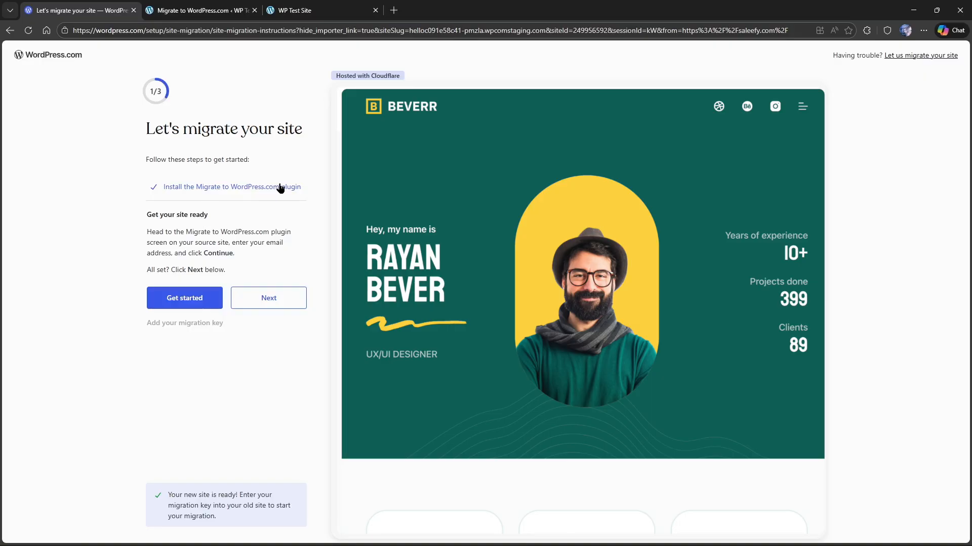
pyautogui.click(254, 297)
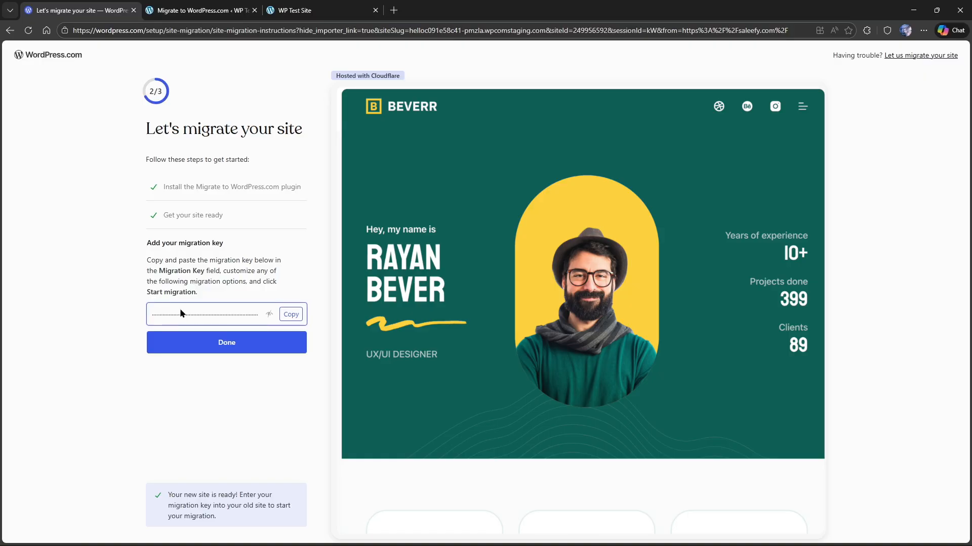
# In the source site's migration plugin, enter the e-mail address, accept BlogVault's terms and continue to the migration form.
pyautogui.click(184, 15)
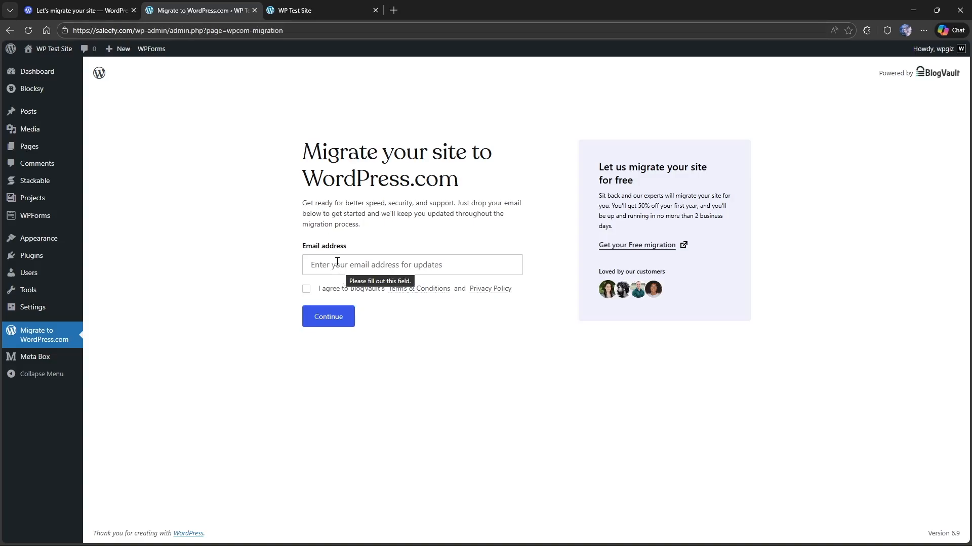
pyautogui.click(369, 256)
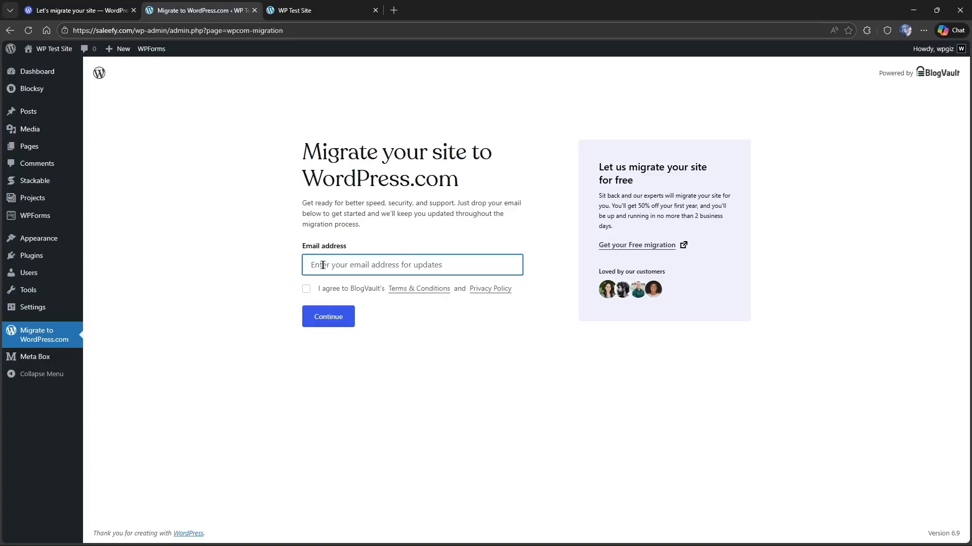
pyautogui.hotkey('ctrl', 'v')
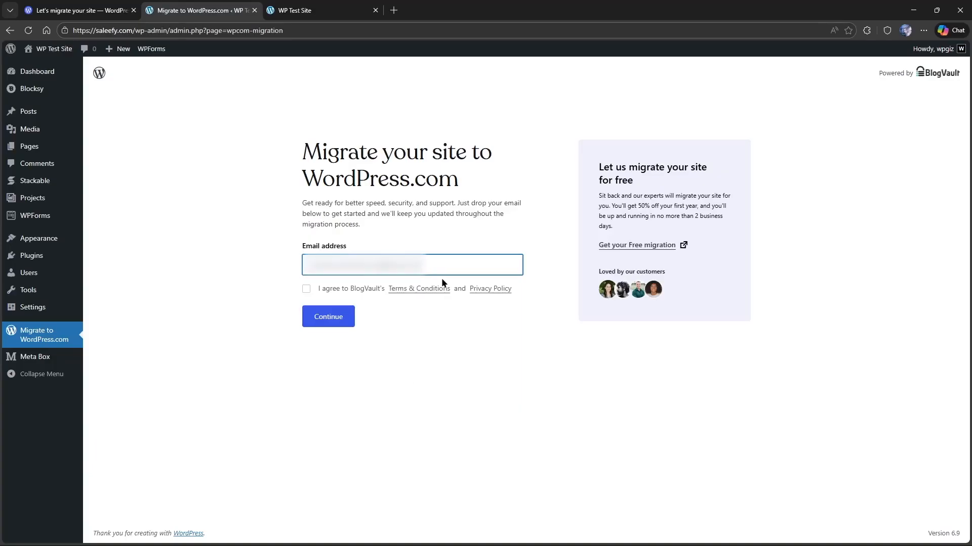
pyautogui.click(306, 290)
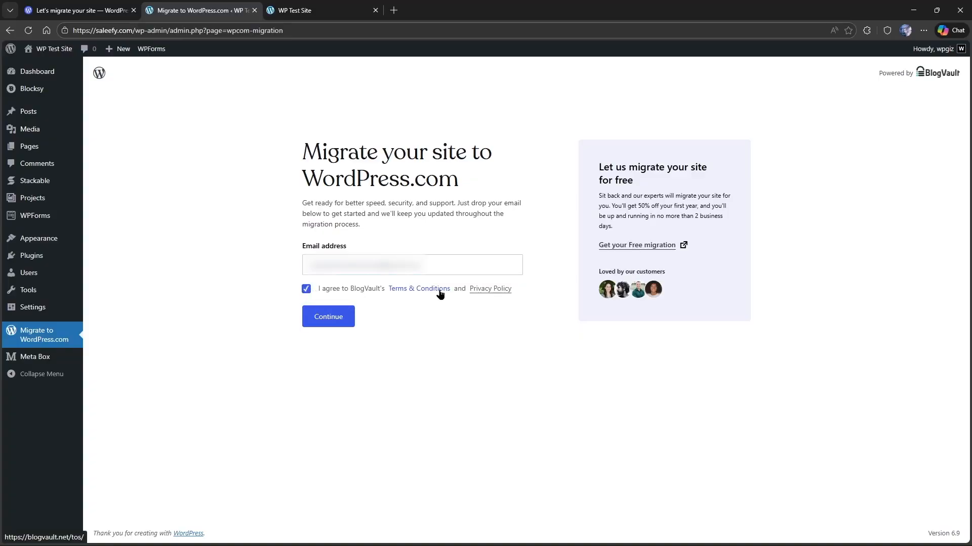
pyautogui.click(327, 317)
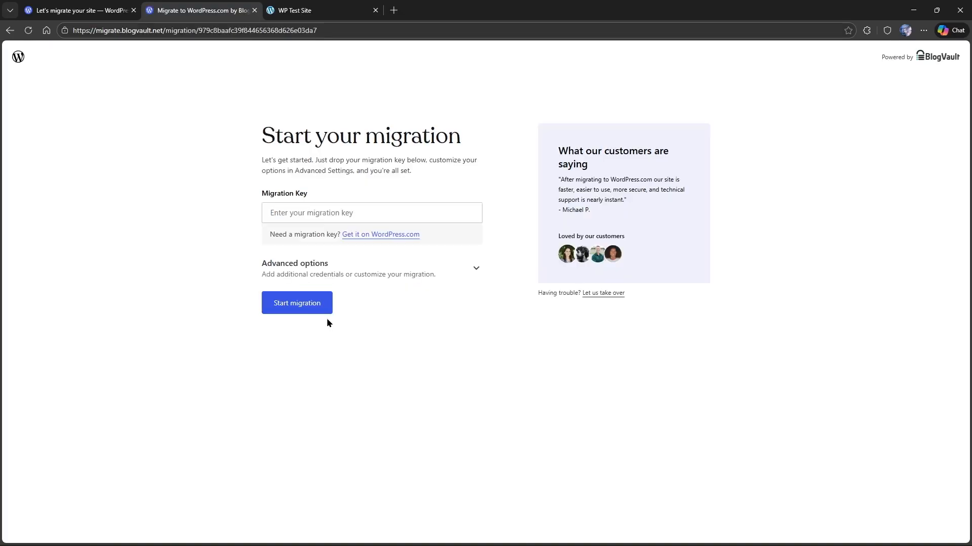
# Copy the migration key from the WordPress.com instructions and paste it into the Migration Key field of the BlogVault form.
pyautogui.click(110, 7)
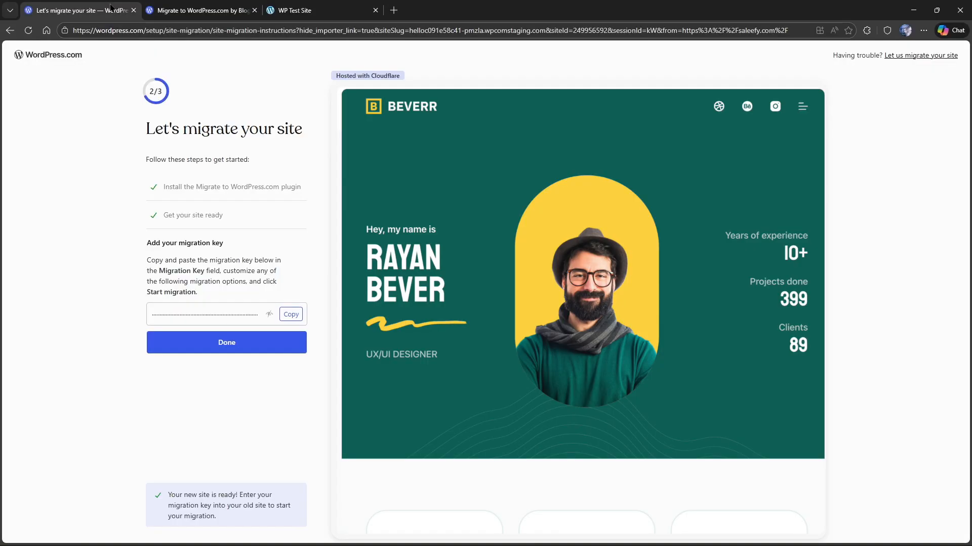
pyautogui.click(291, 315)
pyautogui.click(190, 5)
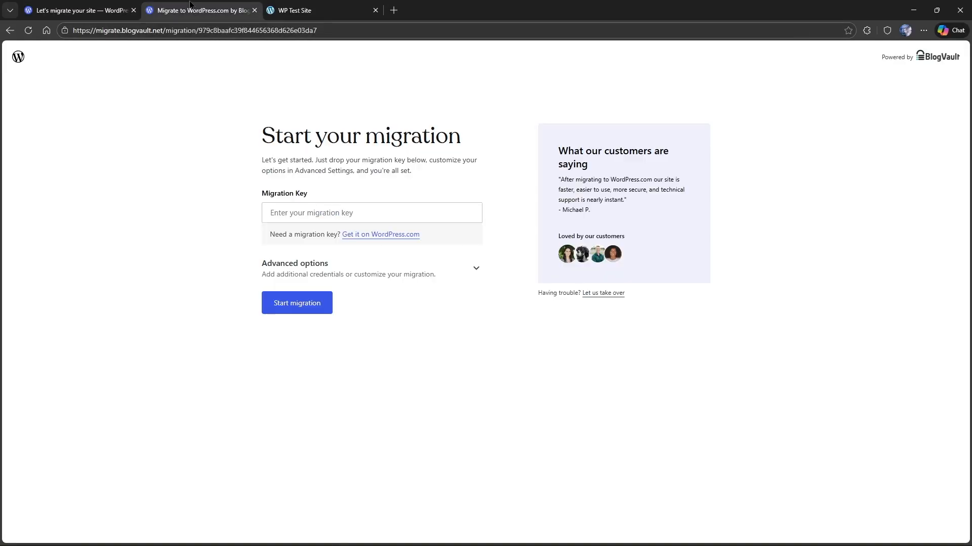
pyautogui.click(279, 213)
pyautogui.hotkey('ctrl', 'v')
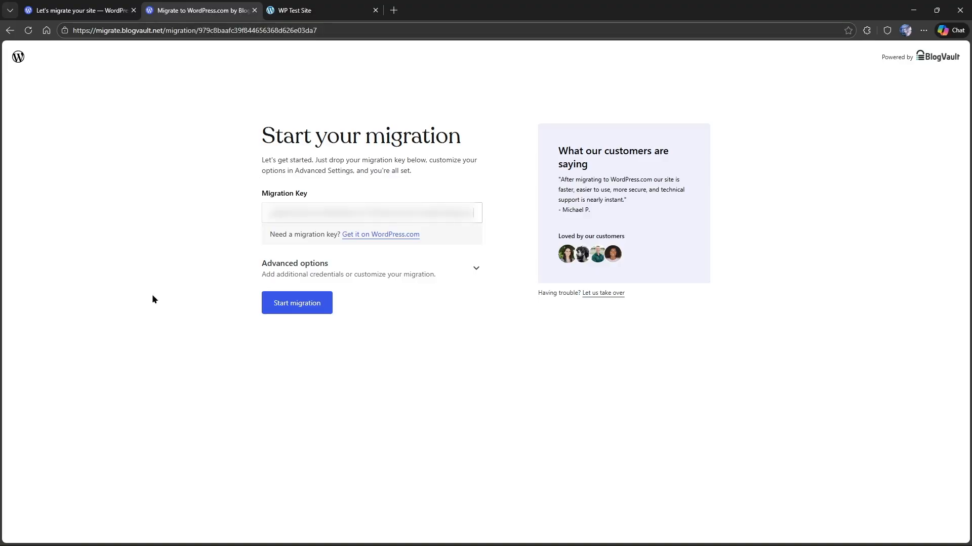
# Review the advanced migration options for source site credentials, folders and database tables, and collapse them again.
pyautogui.click(402, 276)
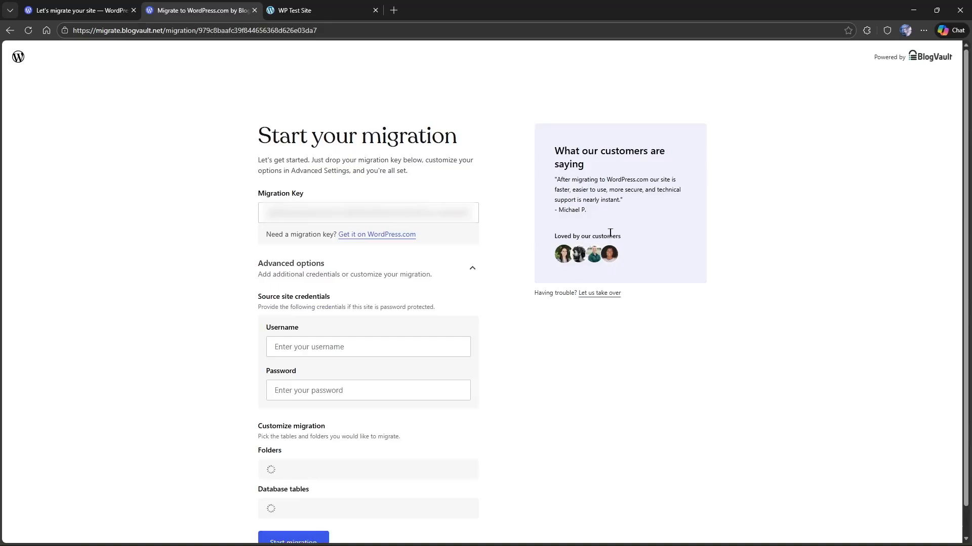
pyautogui.scroll(-2, 969, 192)
pyautogui.scroll(-1, 969, 192)
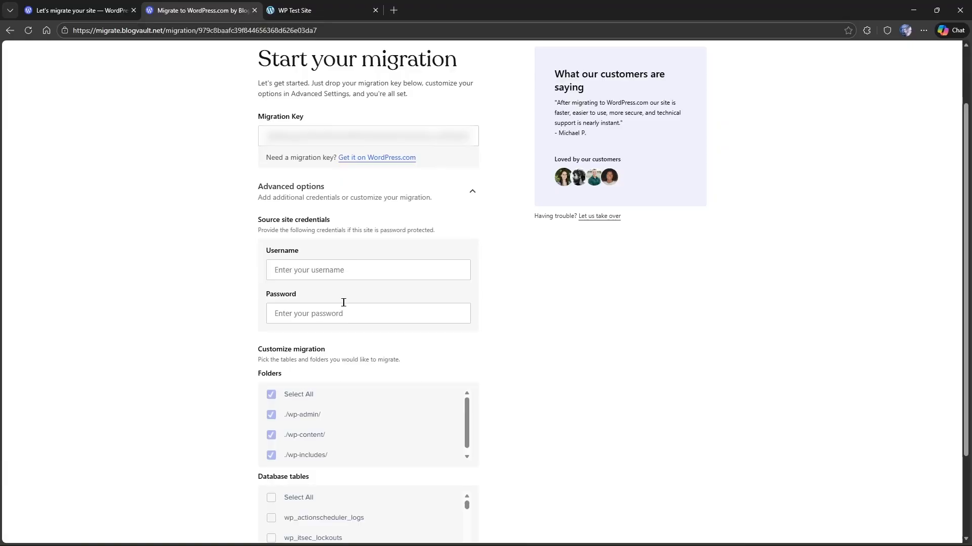
pyautogui.scroll(-2, 343, 303)
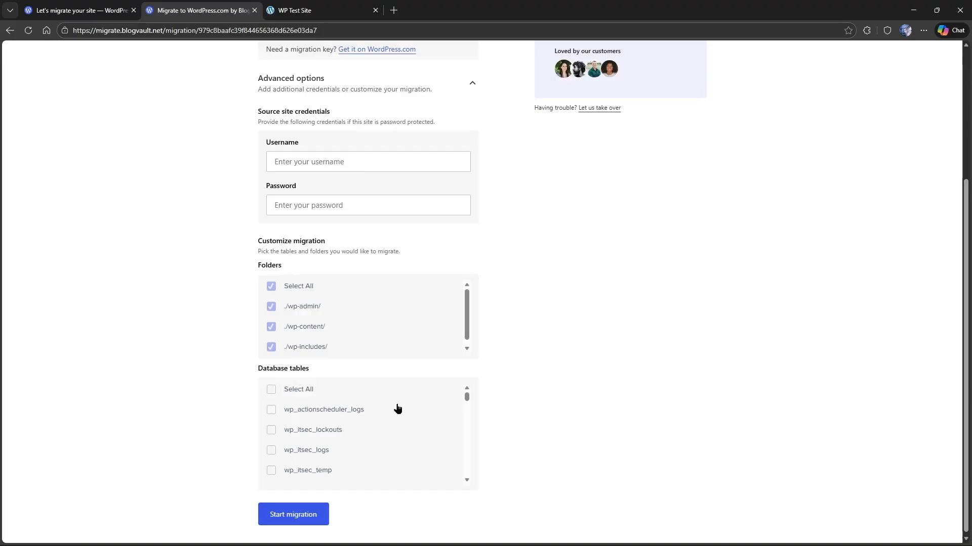
pyautogui.scroll(3, 485, 303)
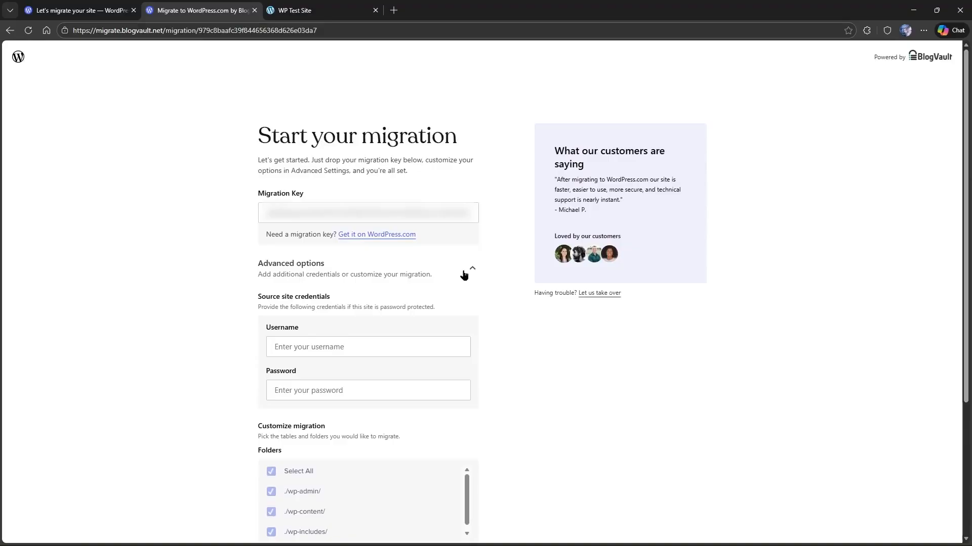
pyautogui.click(464, 275)
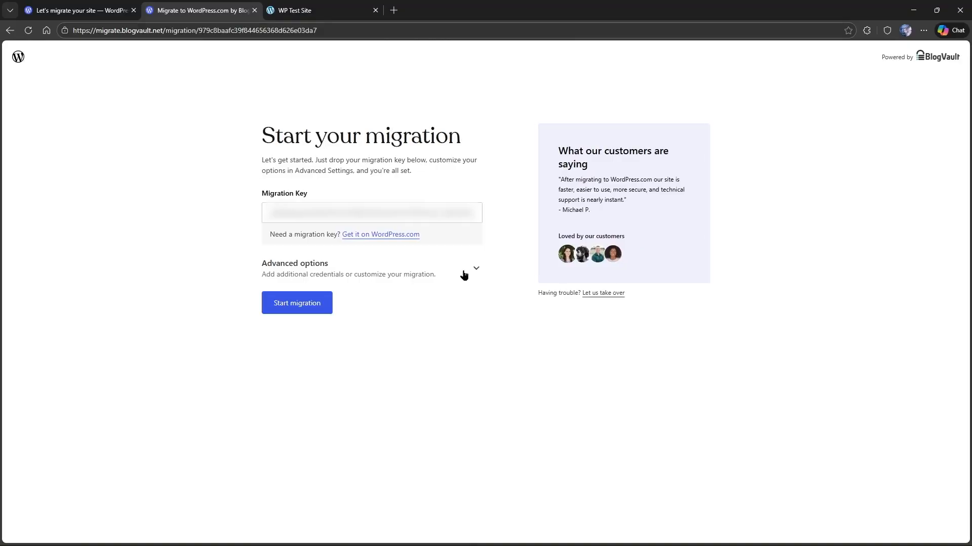
# Start the migration and mark the migration key stage as done in the WordPress.com instructions.
pyautogui.click(302, 309)
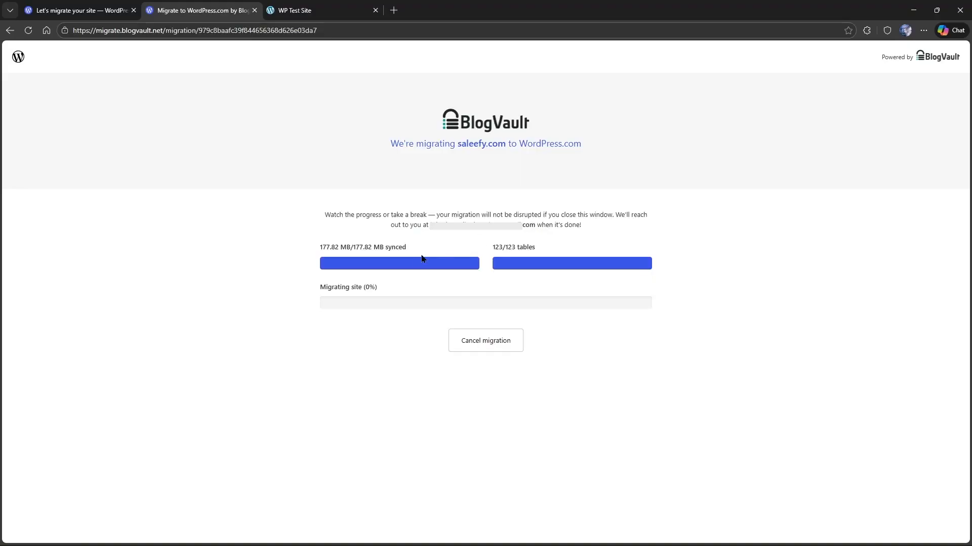
pyautogui.click(109, 11)
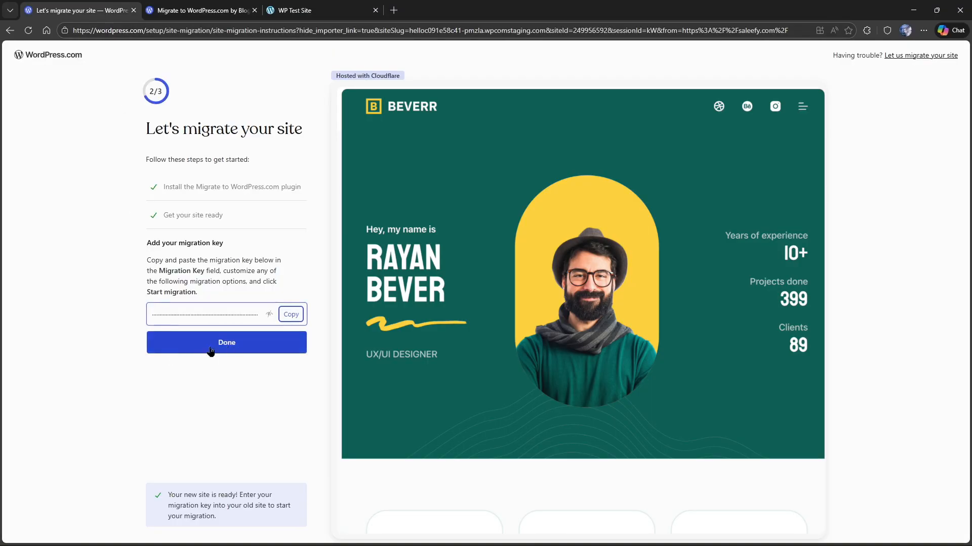
pyautogui.click(242, 351)
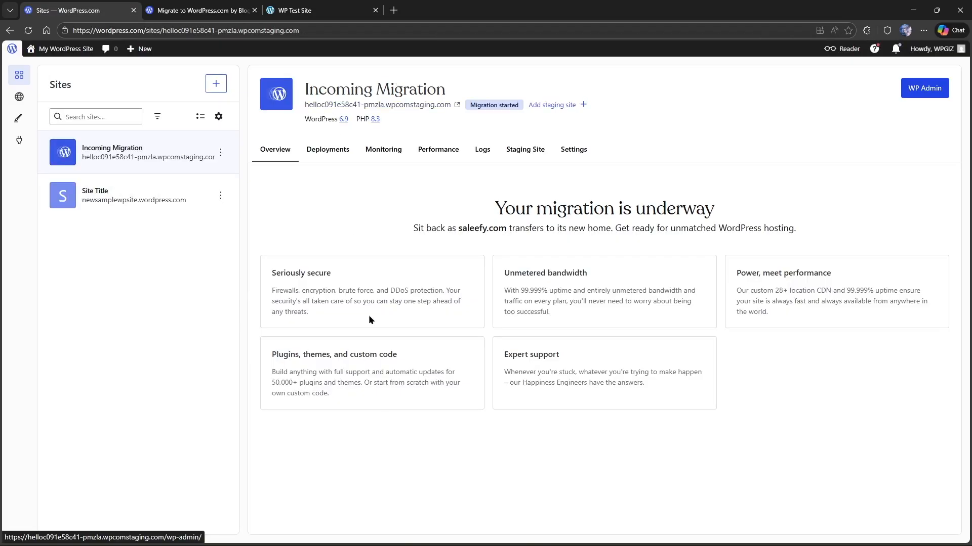
# Open the migrated site from the BlogVault migration page and compare its home page with the original saleefy.com.
pyautogui.hotkey('ctrl', 'Tab')
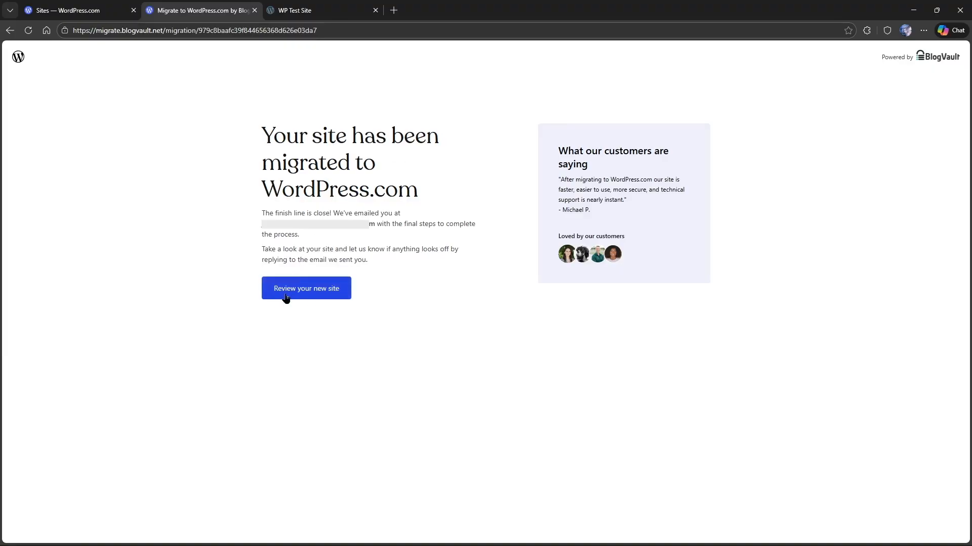
pyautogui.click(306, 299)
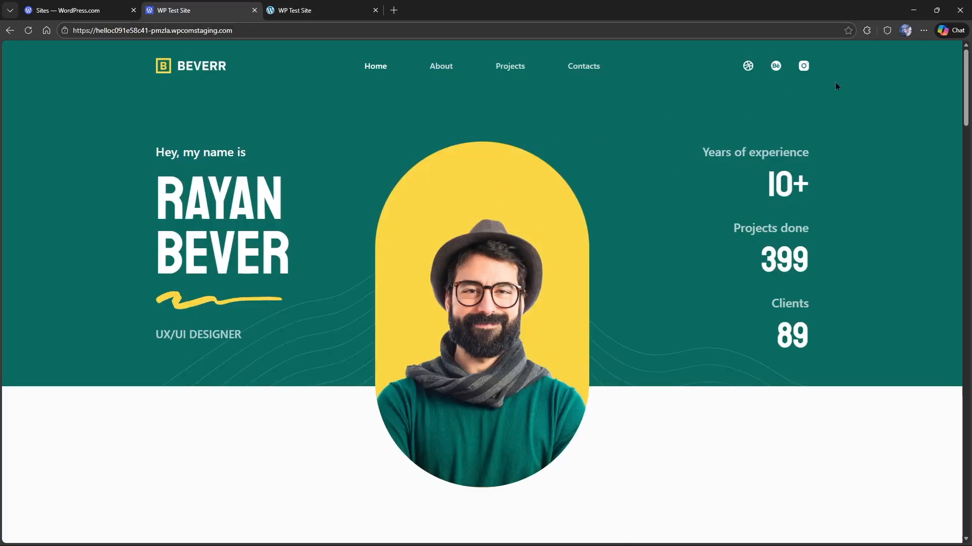
pyautogui.scroll(-3, 836, 86)
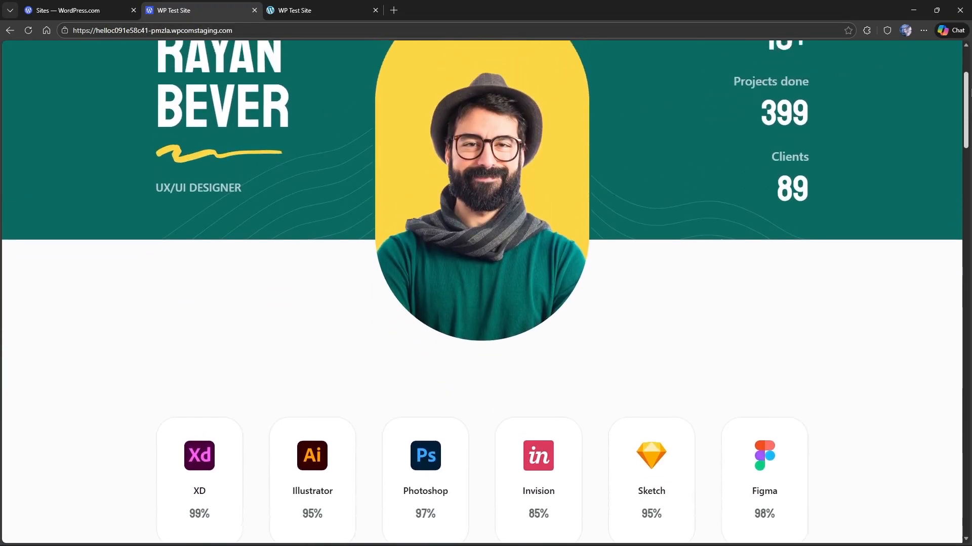
pyautogui.scroll(3, 482, 292)
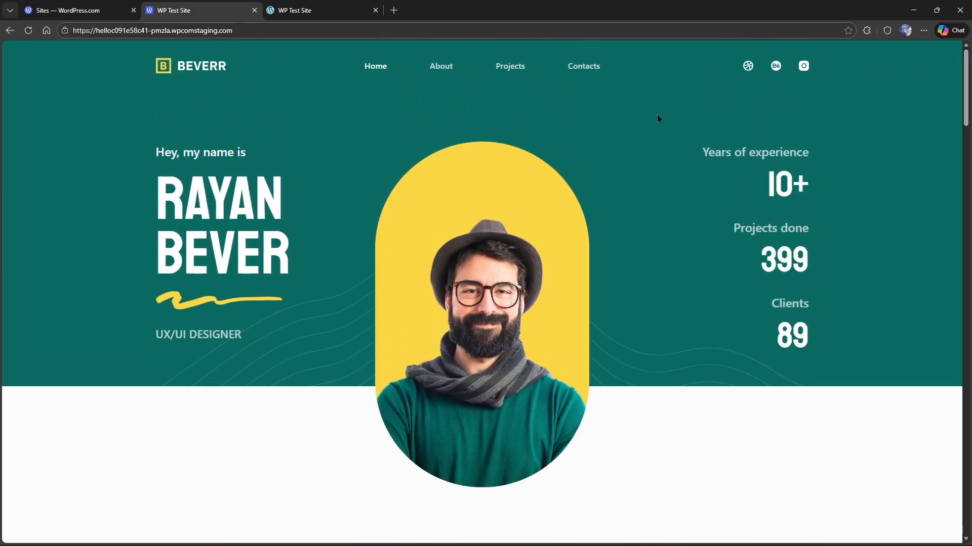
pyautogui.click(330, 13)
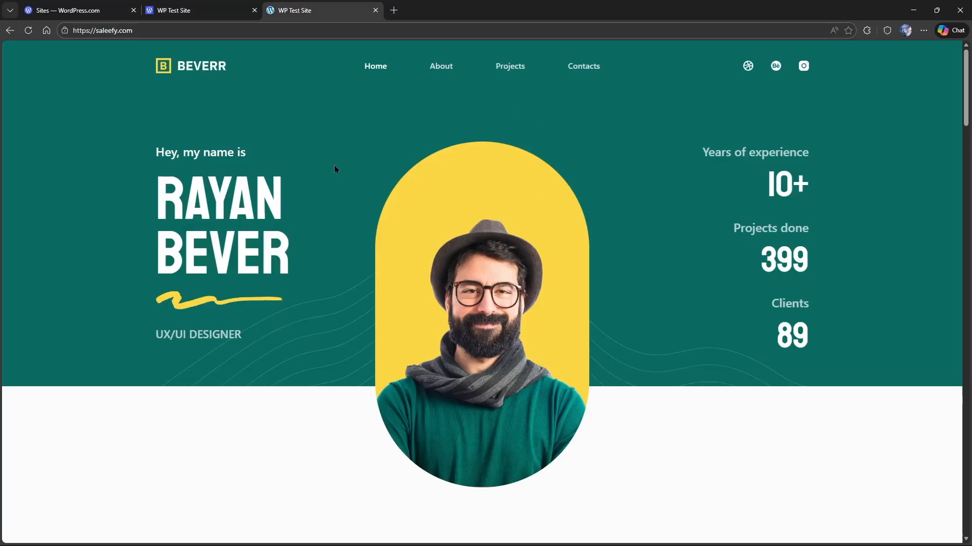
pyautogui.hotkey('ctrl', 'shift', 'Tab')
# Review the migrated site's full home page and its About page, return to Home, and close the review.
pyautogui.scroll(-10, 966, 175)
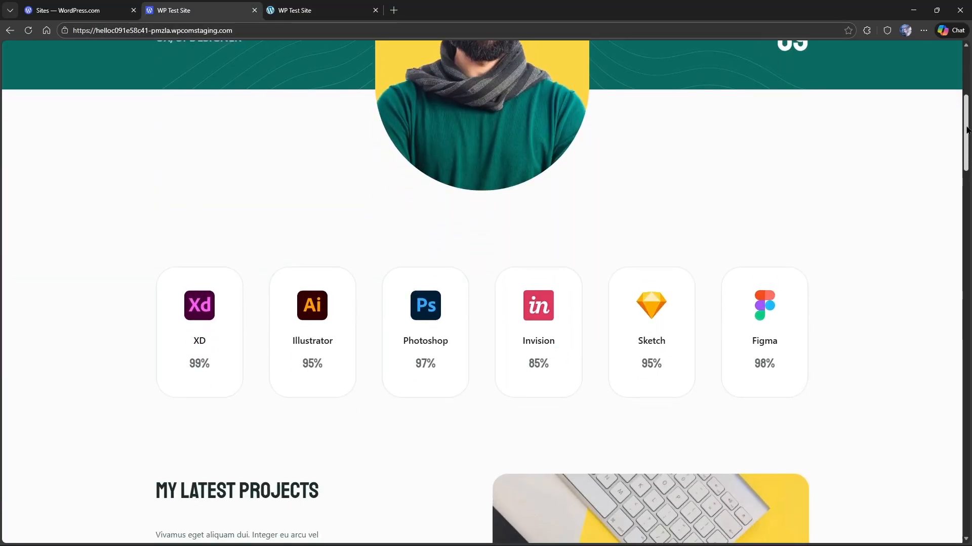
pyautogui.scroll(-12, 967, 174)
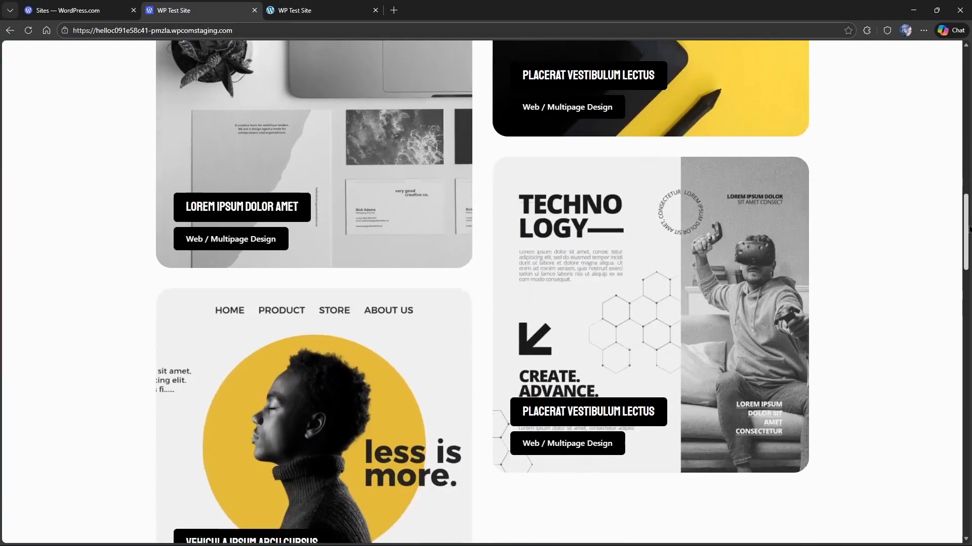
pyautogui.scroll(-6, 969, 274)
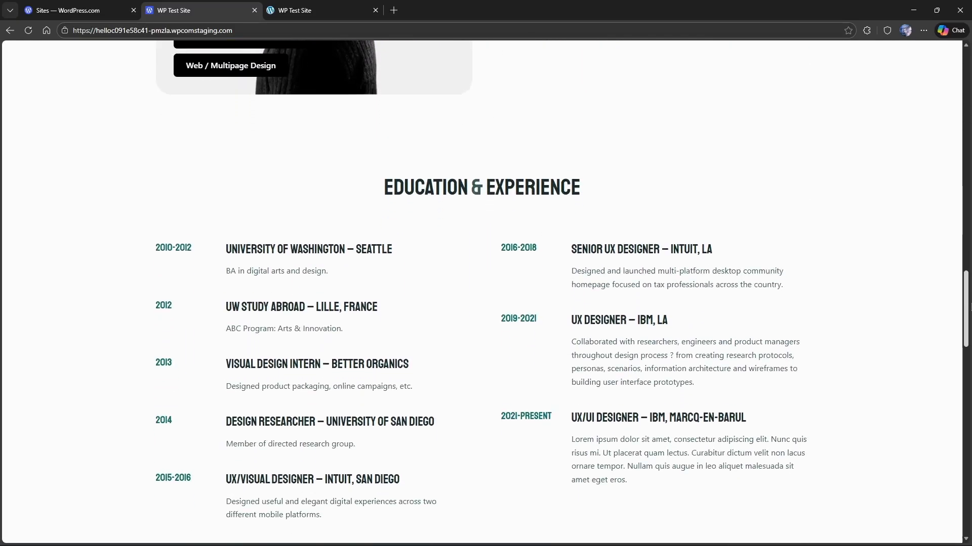
pyautogui.moveTo(969, 319); pyautogui.dragTo(969, 76)
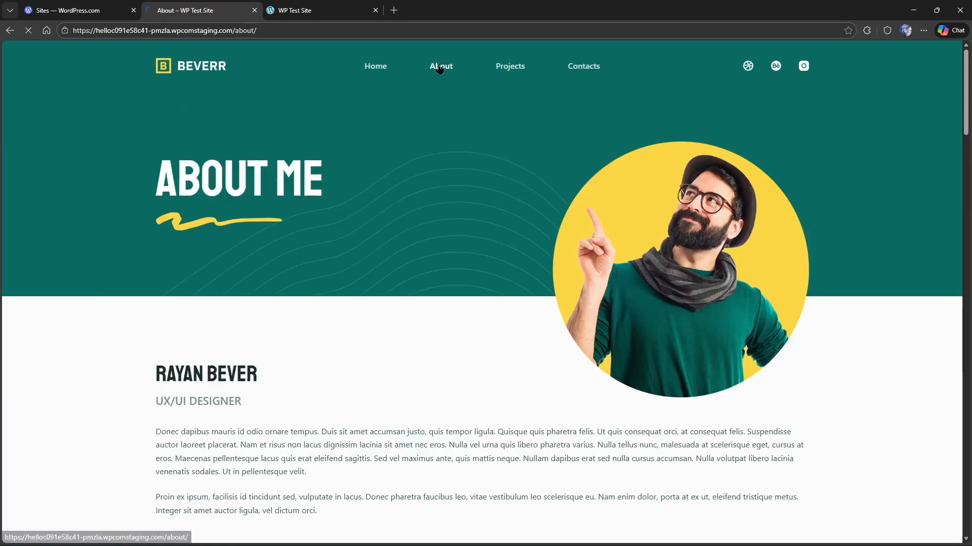
pyautogui.moveTo(965, 86)
pyautogui.mouseDown()
pyautogui.moveTo(968, 285)
pyautogui.moveTo(967, 101)
pyautogui.mouseUp()
pyautogui.click(374, 68)
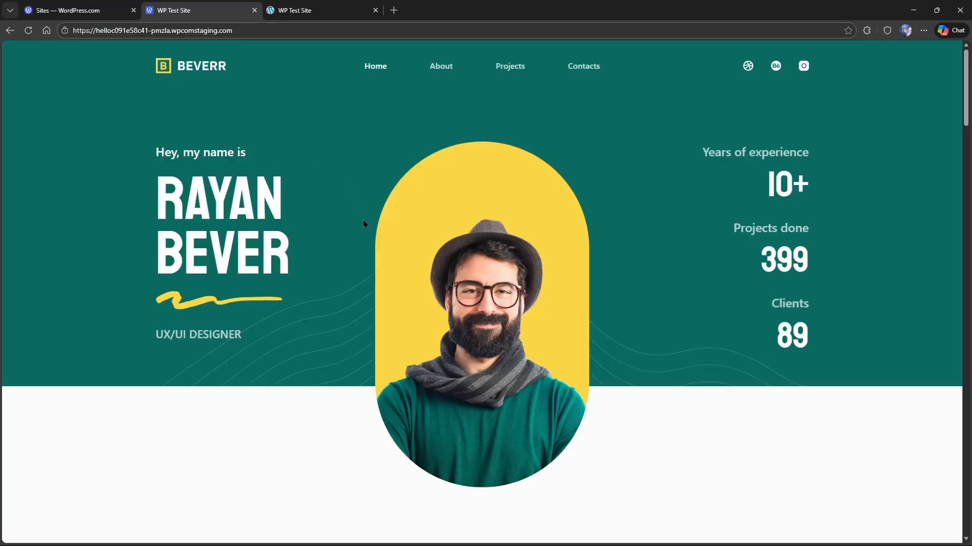
pyautogui.hotkey('ctrl', 'w')
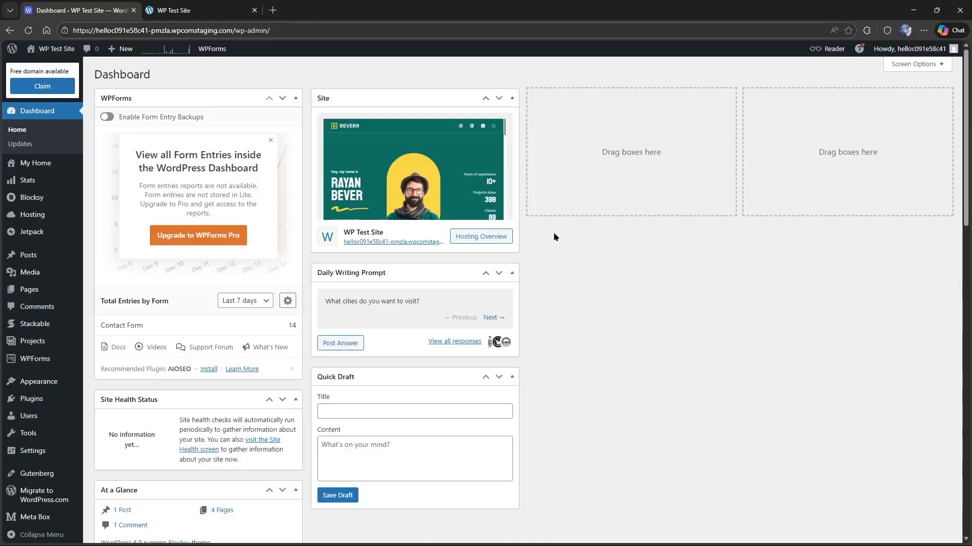
# Open the migrated site's user list in its admin dashboard and review the administrator accounts.
pyautogui.moveTo(29, 422)
pyautogui.click(28, 424)
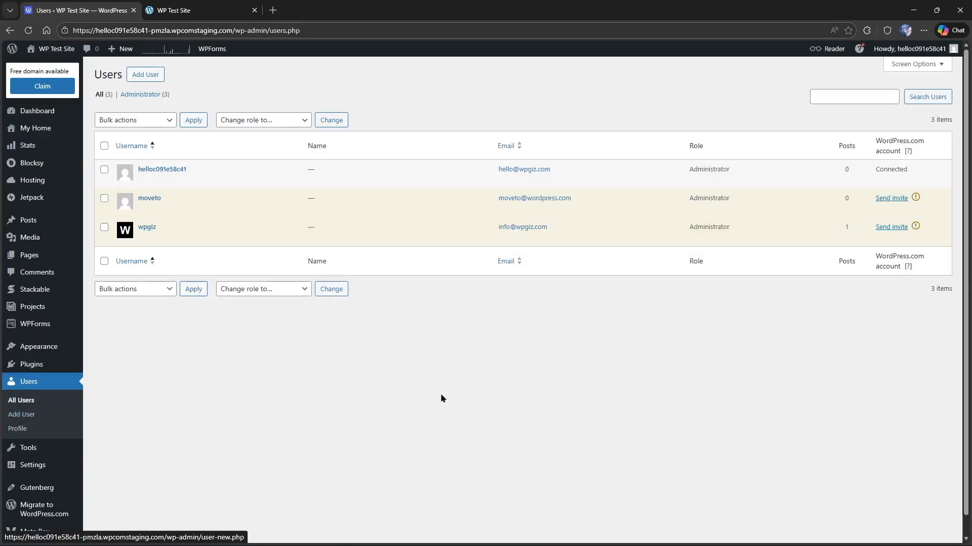
pyautogui.moveTo(685, 237)
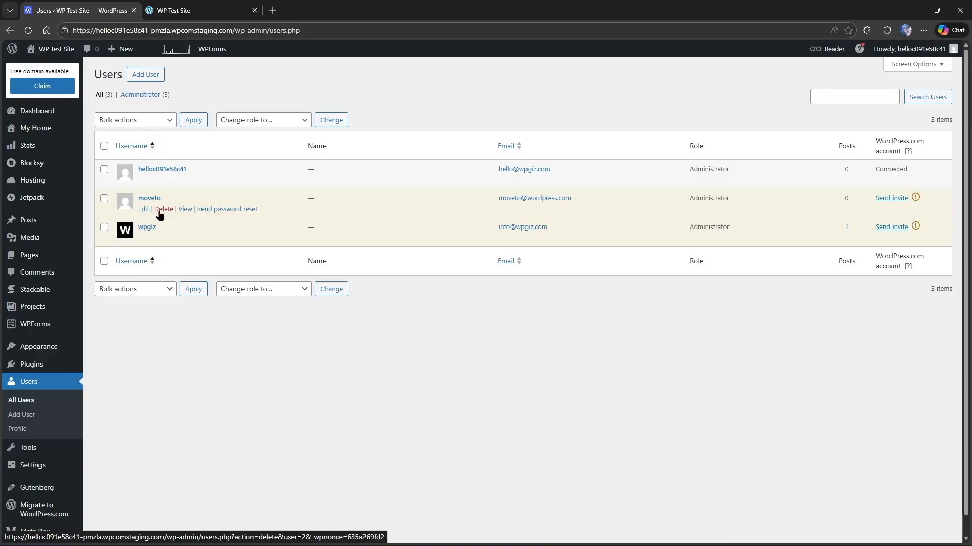
# Visit the migrated site from the admin dashboard and inspect the home and Contacts pages for wrongly displayed characters.
pyautogui.moveTo(57, 51)
pyautogui.click(57, 74)
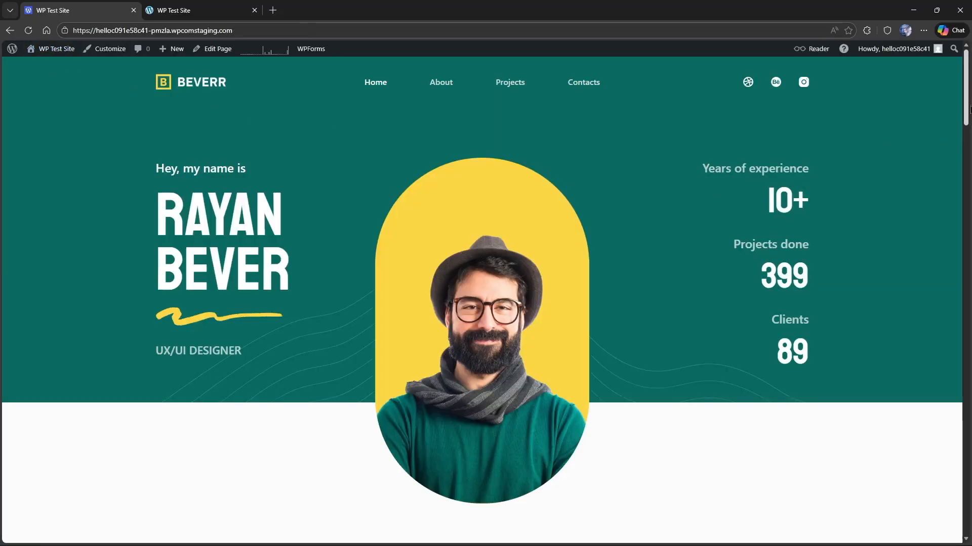
pyautogui.scroll(-5, 969, 147)
pyautogui.moveTo(969, 147); pyautogui.dragTo(969, 105)
pyautogui.click(593, 91)
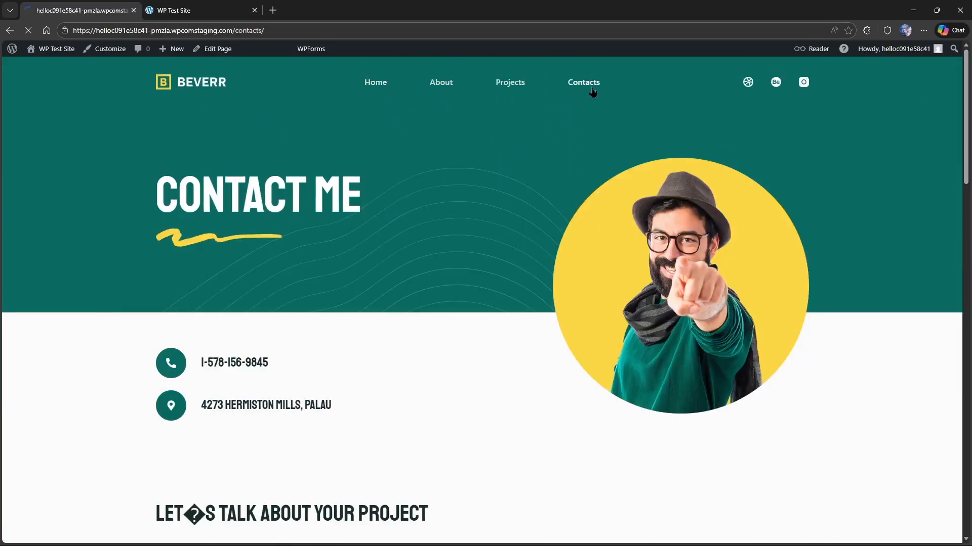
pyautogui.moveTo(969, 107); pyautogui.dragTo(969, 162)
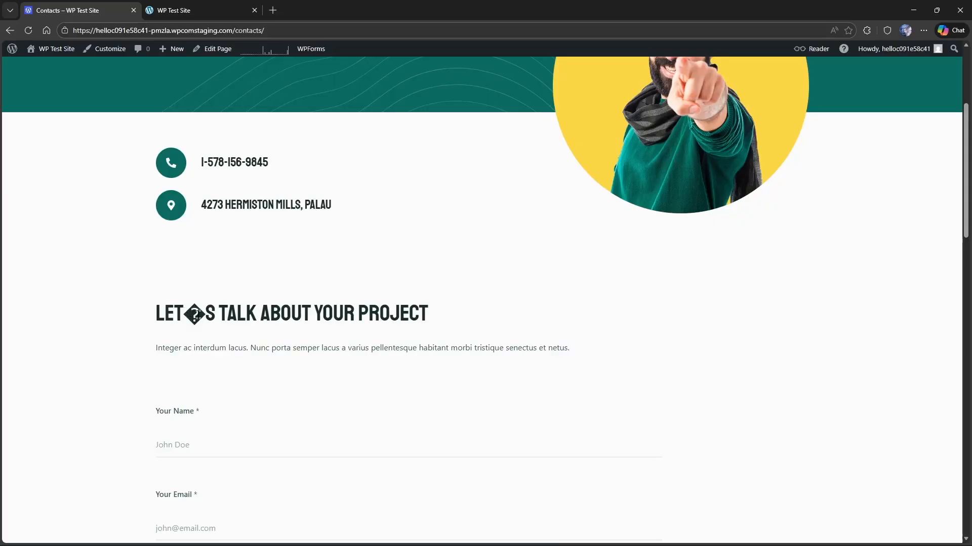
# Edit the Contacts page, correct the heading to "LET'S TALK ABOUT YOUR PROJECT" and save the page.
pyautogui.click(223, 52)
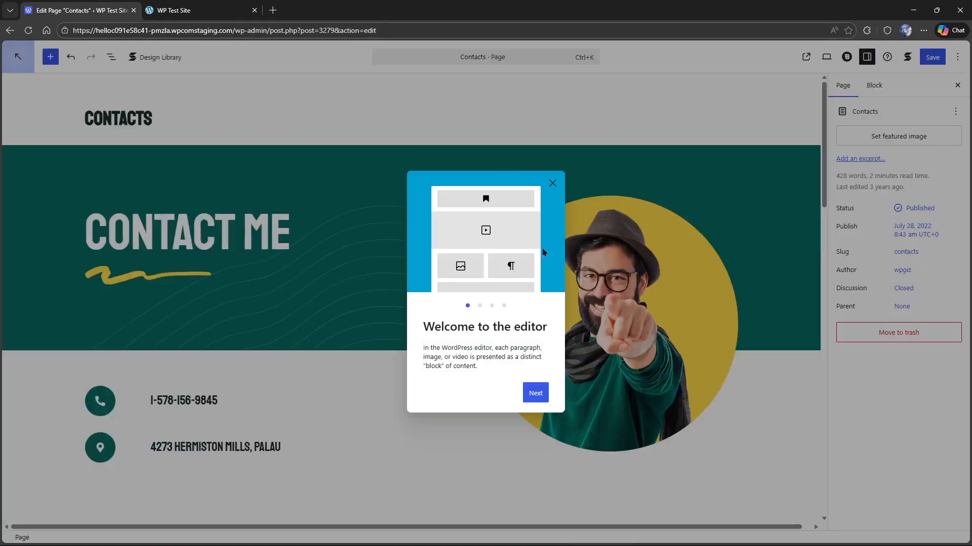
pyautogui.click(552, 184)
pyautogui.scroll(-5, 111, 290)
pyautogui.click(111, 290)
pyautogui.write("'S TALK ABOUT YOUR PROJECT")
pyautogui.click(943, 59)
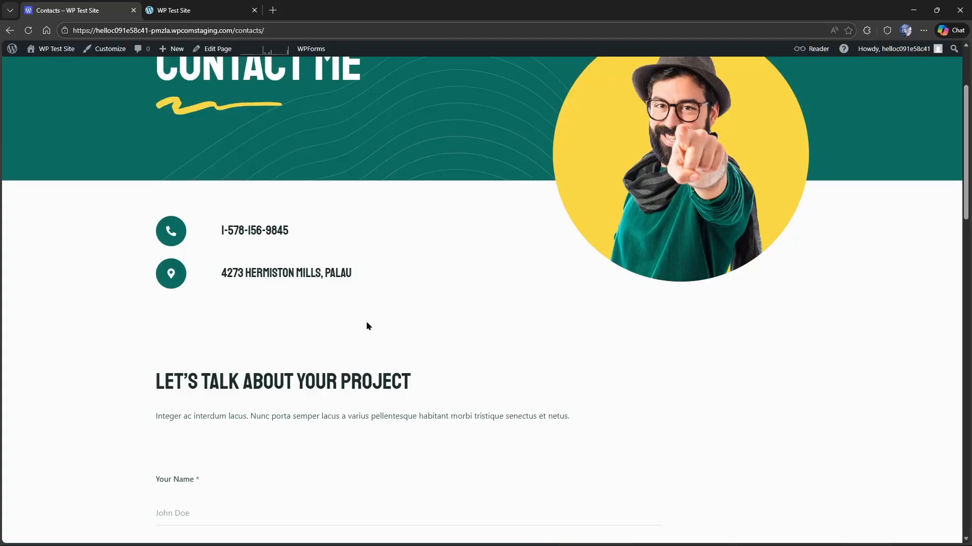
# Check the saved Contacts page and read the migration guide's sections on troubleshooting and what to do after the migration.
pyautogui.scroll(-4, 339, 329)
pyautogui.scroll(7, 816, 198)
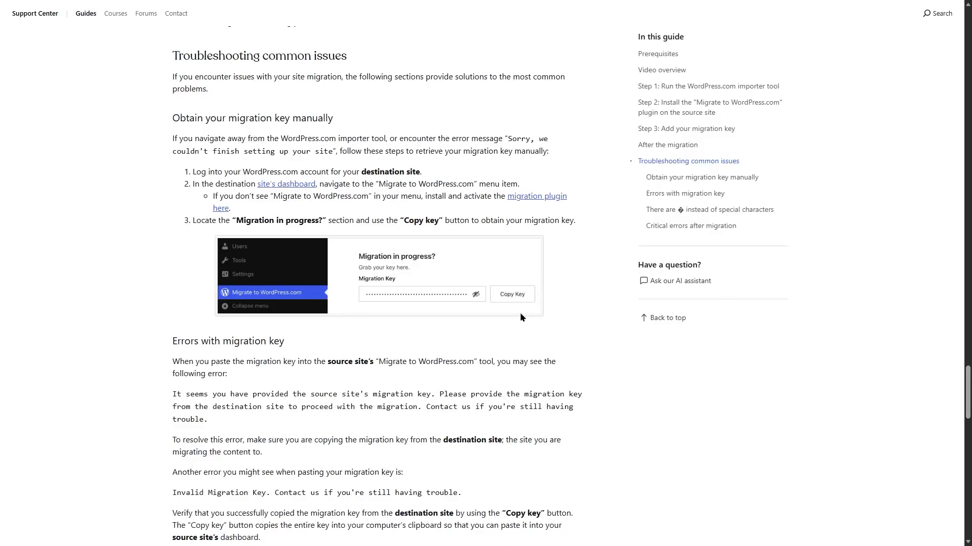
pyautogui.scroll(-7, 521, 317)
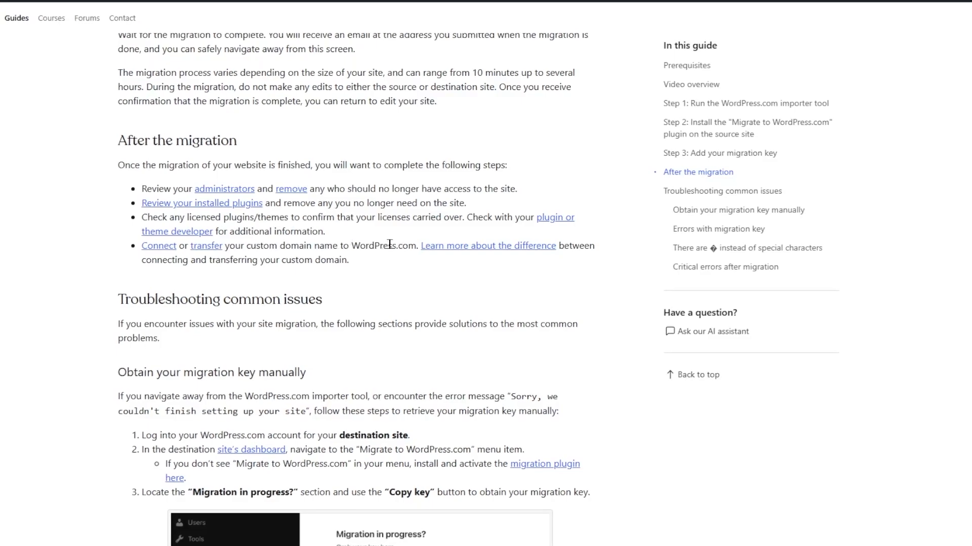
# Open the support guide on connecting versus transferring a domain and read how the two options differ.
pyautogui.click(425, 246)
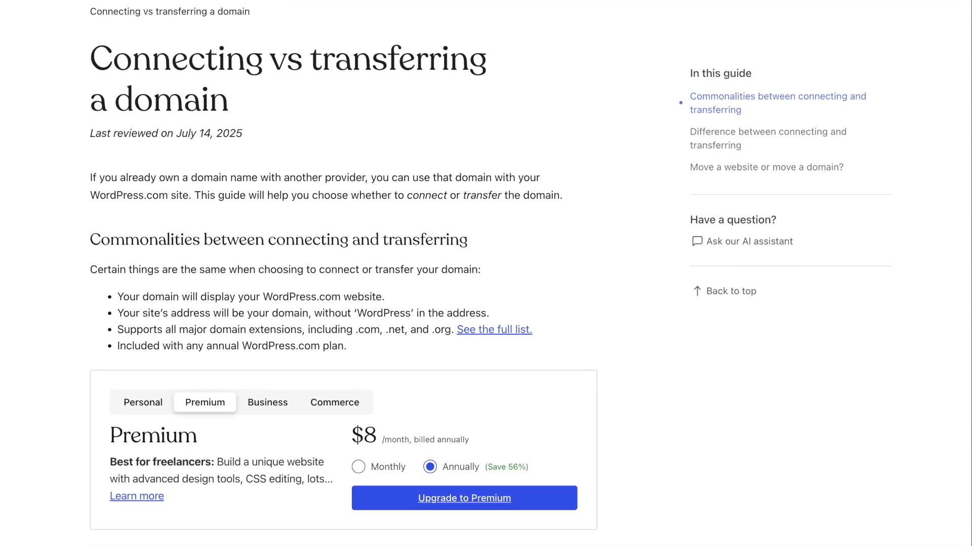
pyautogui.scroll(-10, 344, 273)
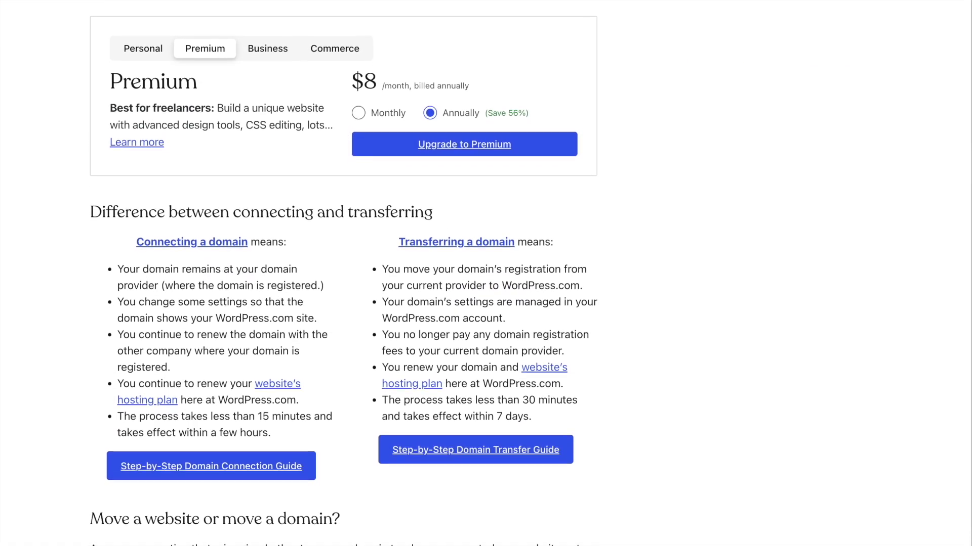
pyautogui.scroll(-1, 344, 273)
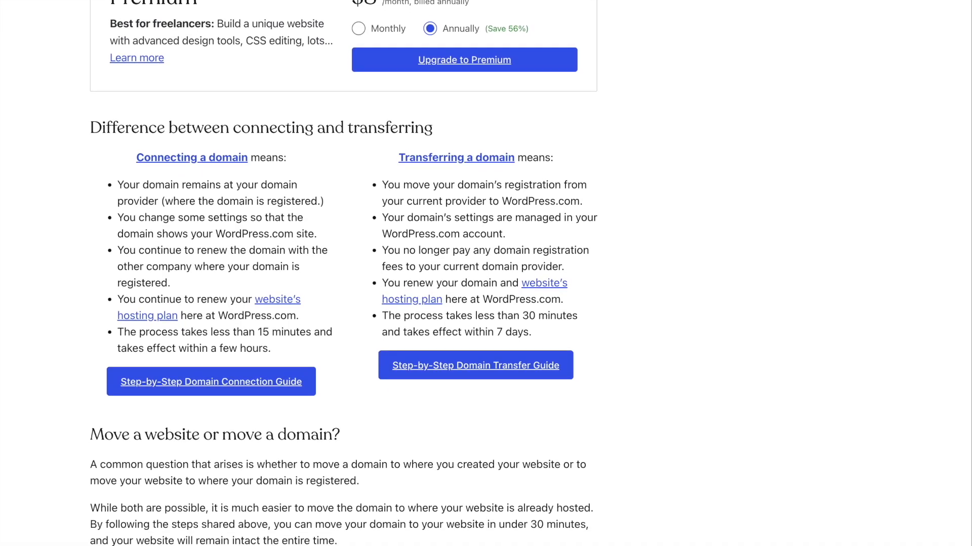
pyautogui.scroll(-2, 344, 273)
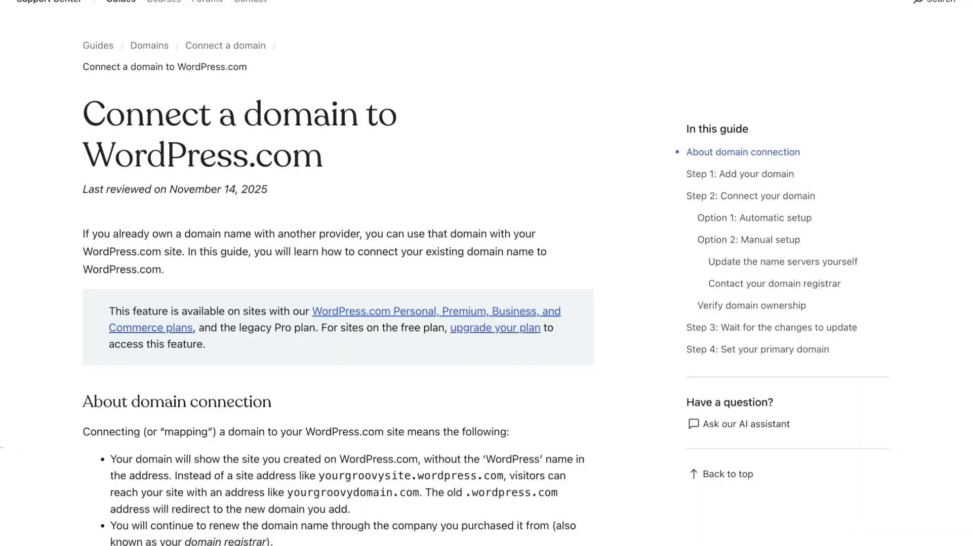
# Read the domain connection guide's steps for adding a domain, and the opening of the guide on transferring a domain to WordPress.com.
pyautogui.scroll(-2, 344, 273)
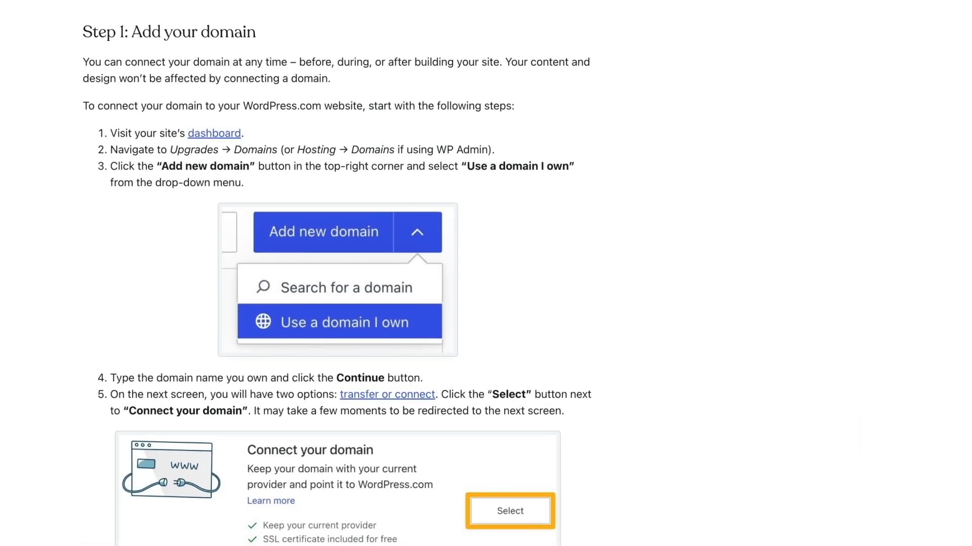
pyautogui.scroll(-2, 344, 274)
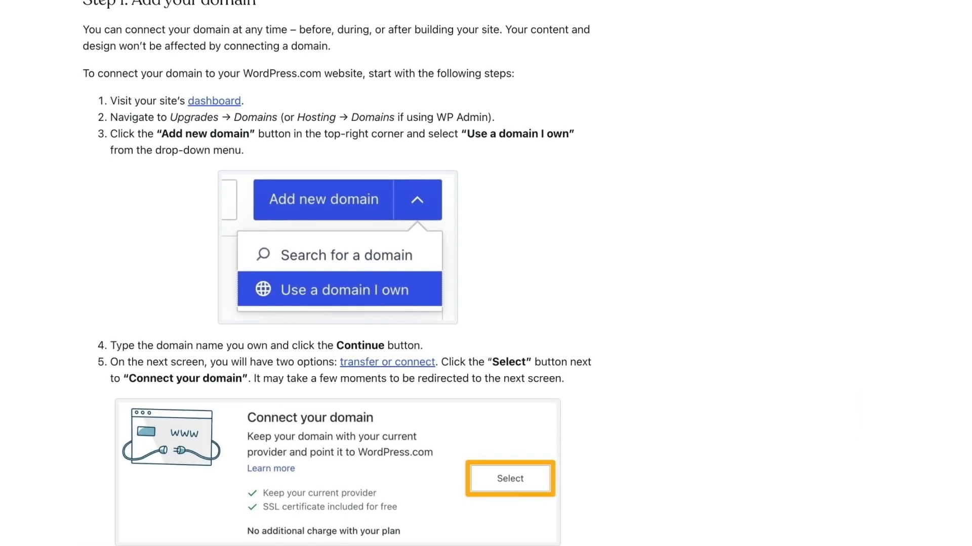
pyautogui.scroll(-2, 344, 274)
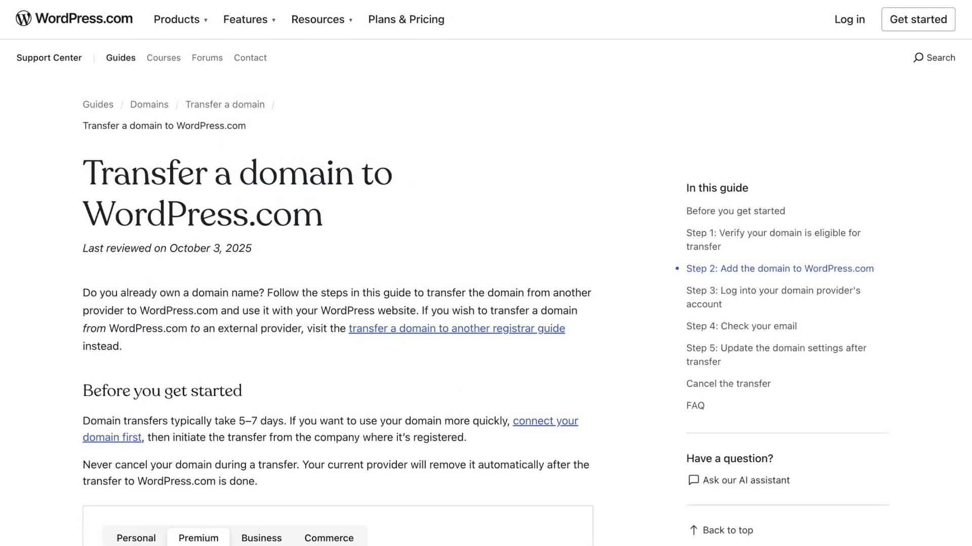
pyautogui.scroll(-1, 486, 273)
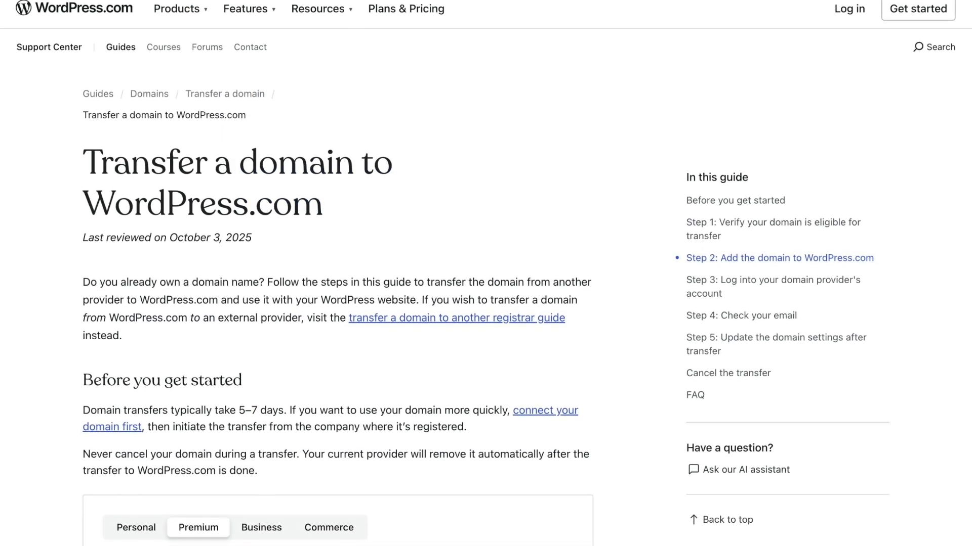
pyautogui.scroll(-1, 486, 273)
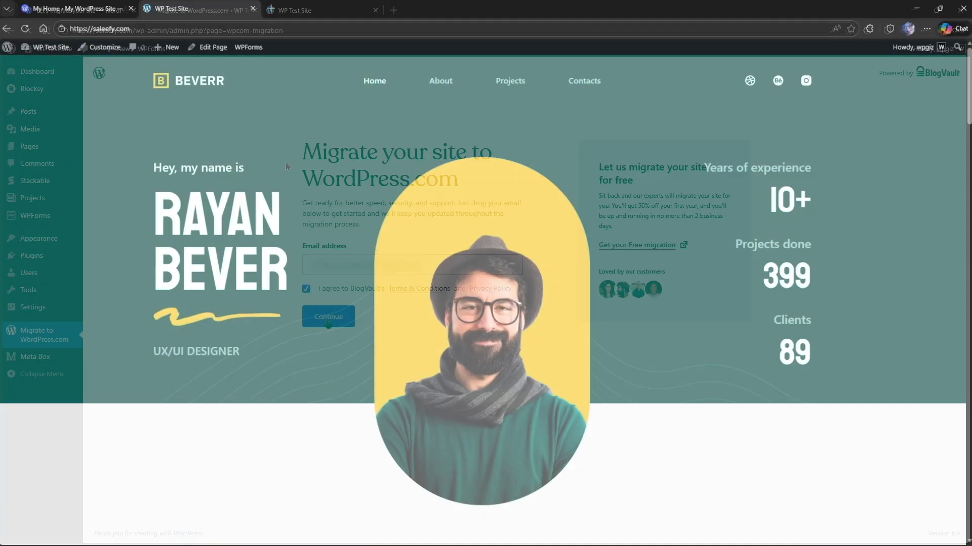
# Look over the saleefy.com home page and read the All-in-One WP Migration import guide from its prerequisites to the site export step.
pyautogui.scroll(-10, 485, 301)
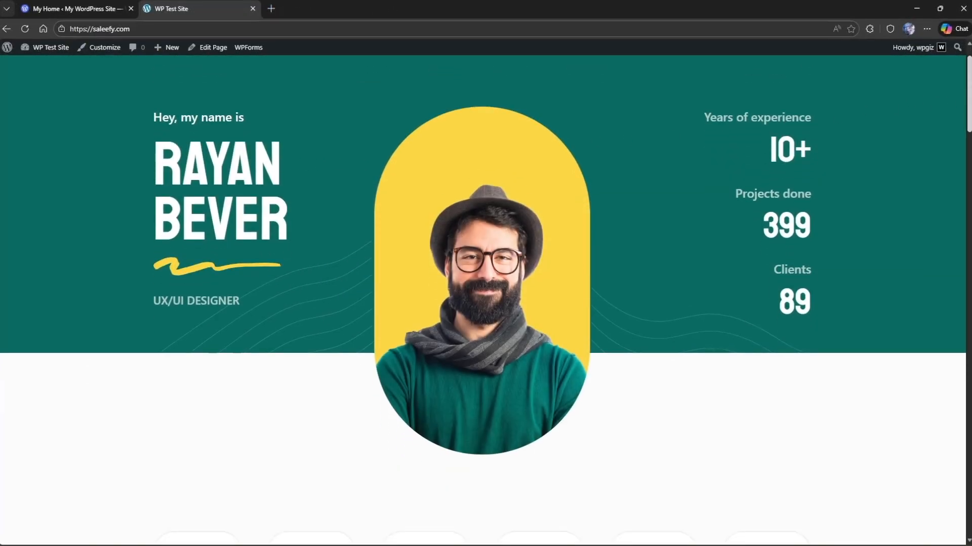
pyautogui.scroll(-1, 486, 300)
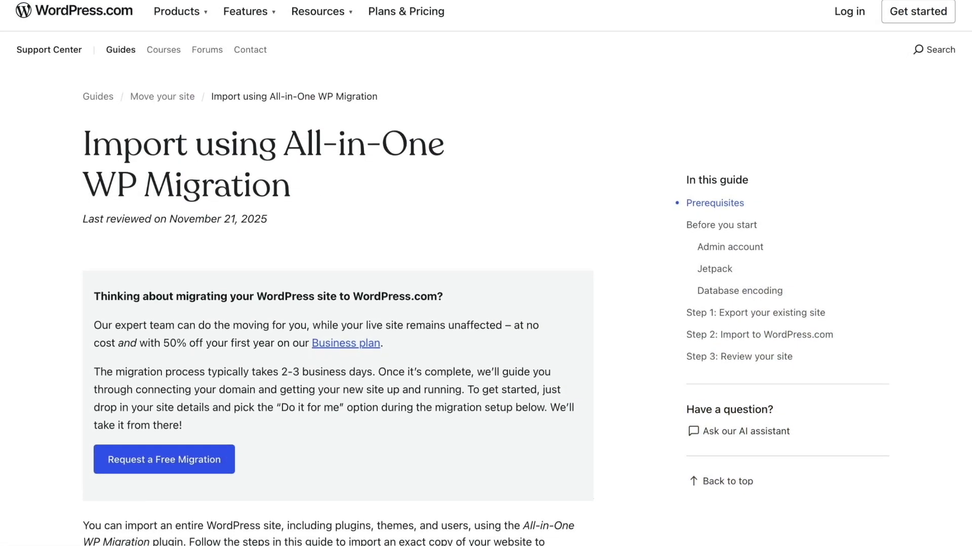
pyautogui.scroll(-2, 486, 300)
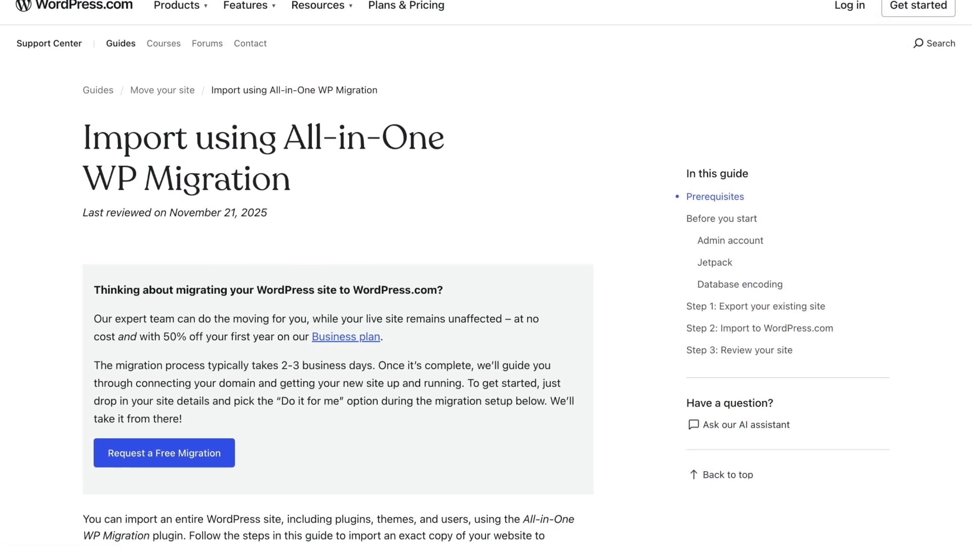
pyautogui.scroll(-7, 486, 273)
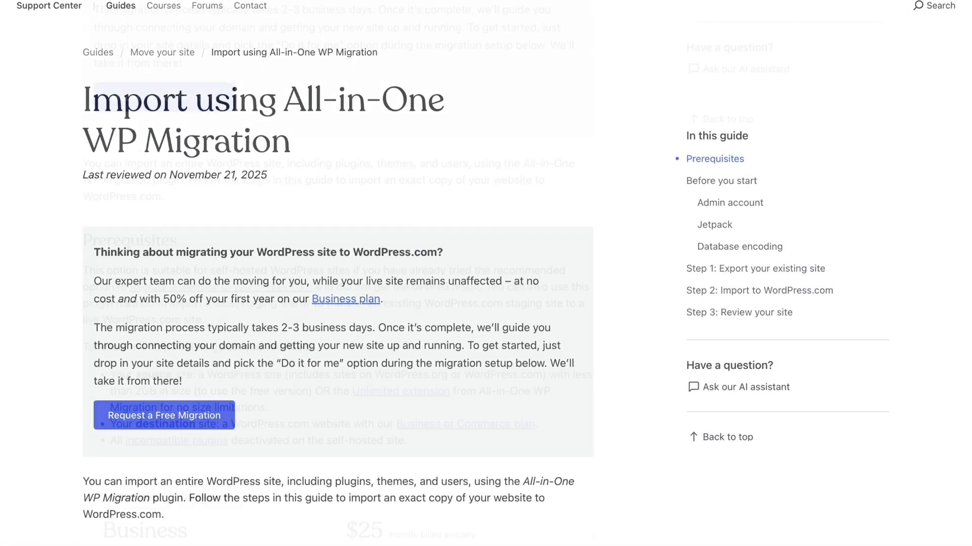
pyautogui.scroll(-1, 485, 273)
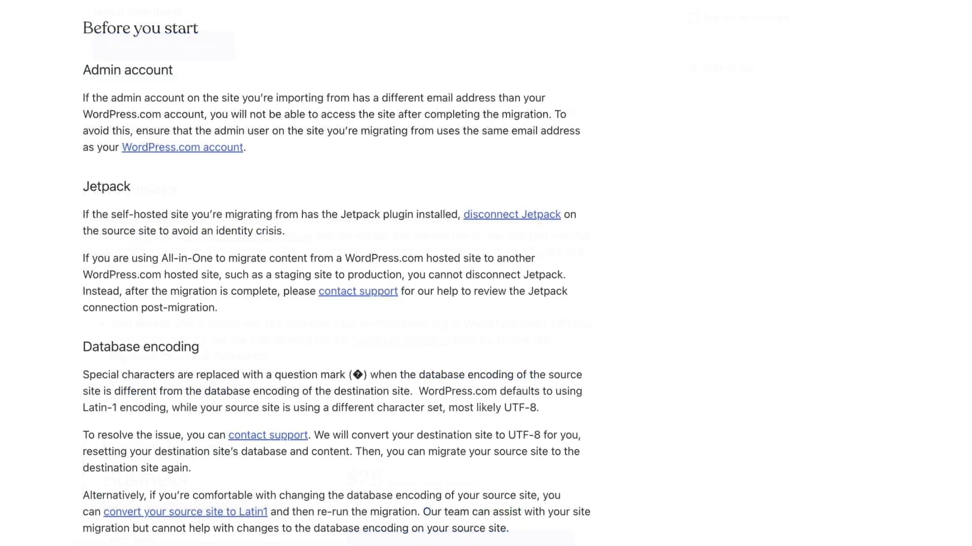
pyautogui.scroll(-1, 485, 273)
pyautogui.scroll(-1, 485, 274)
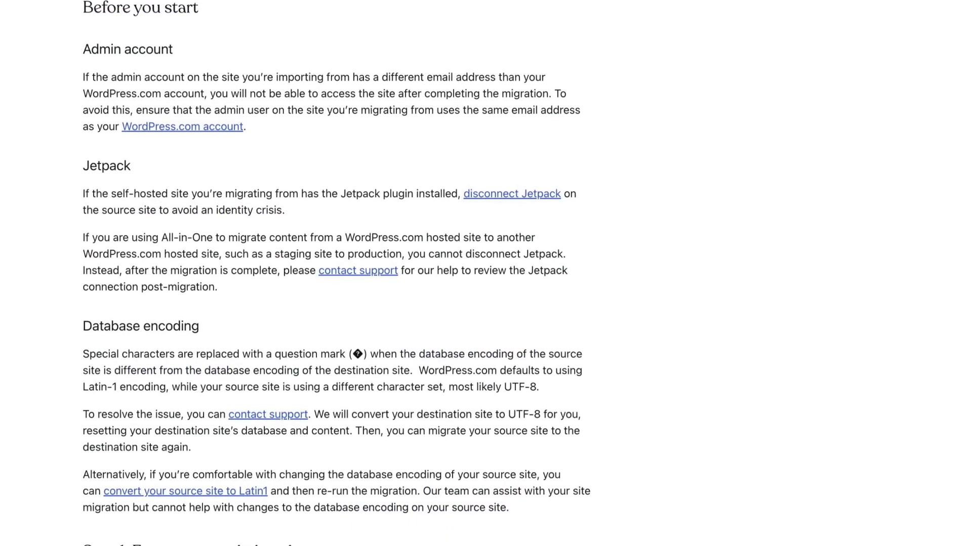
pyautogui.scroll(-5, 486, 273)
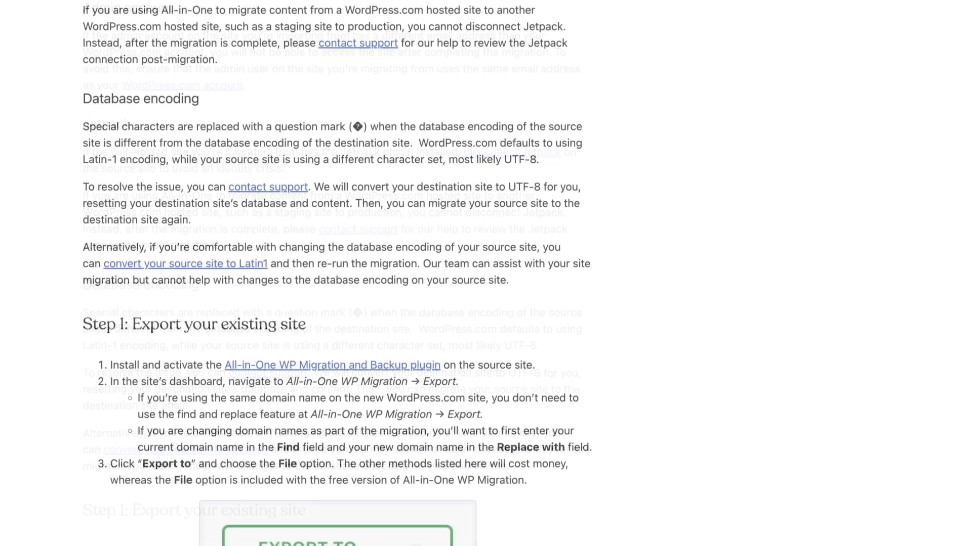